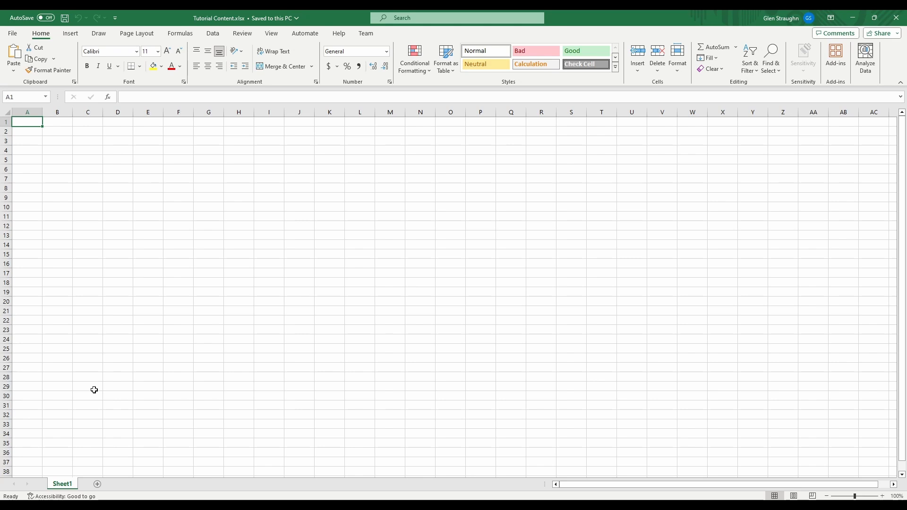
Rename the worksheet Sheet1 as Buildings
{"action": "double_click", "coordinate": [66, 486]}
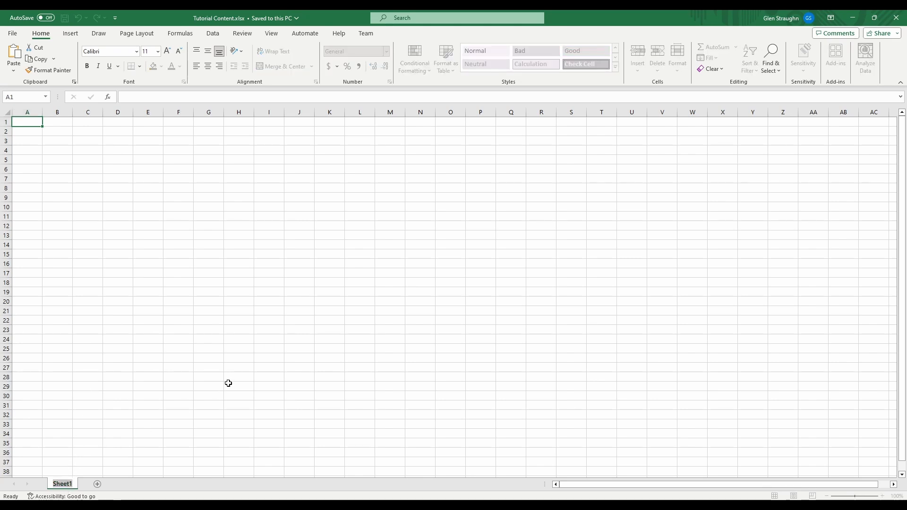
{"action": "type", "text": "Building"}
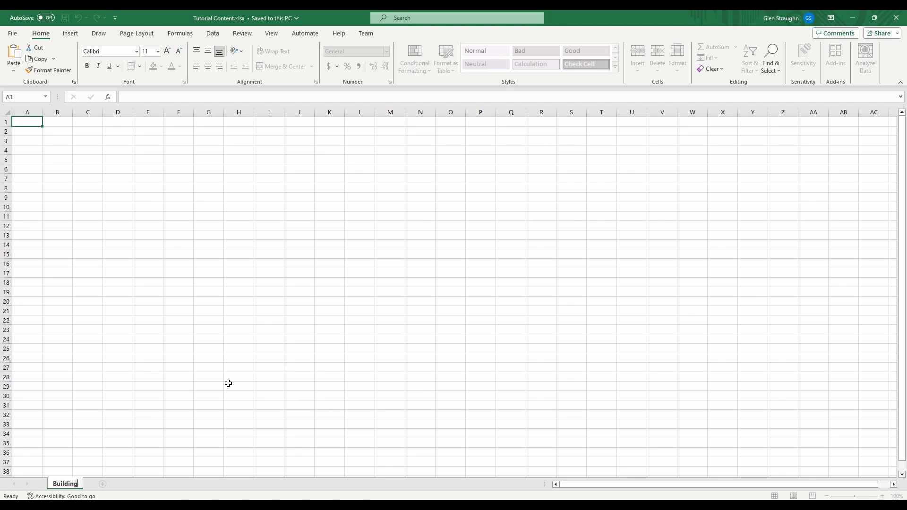
{"action": "type", "text": "s"}
{"action": "key", "text": "Return"}
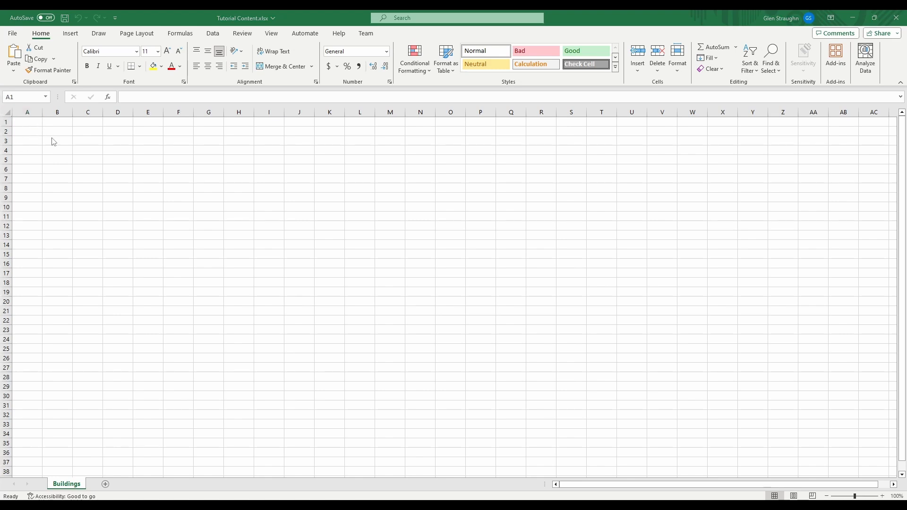
Enter the heading Location in cell A1 and widen column A to nearly three times its width
{"action": "left_click", "coordinate": [29, 126]}
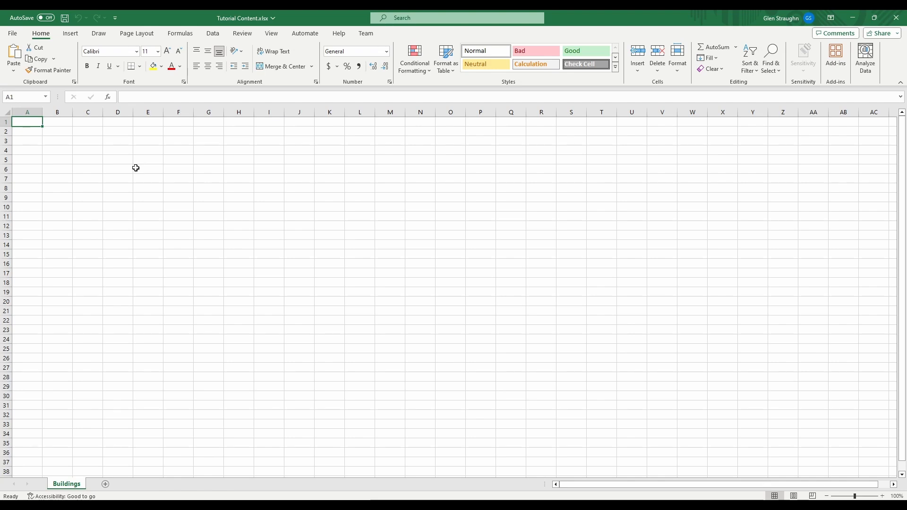
{"action": "type", "text": "Location"}
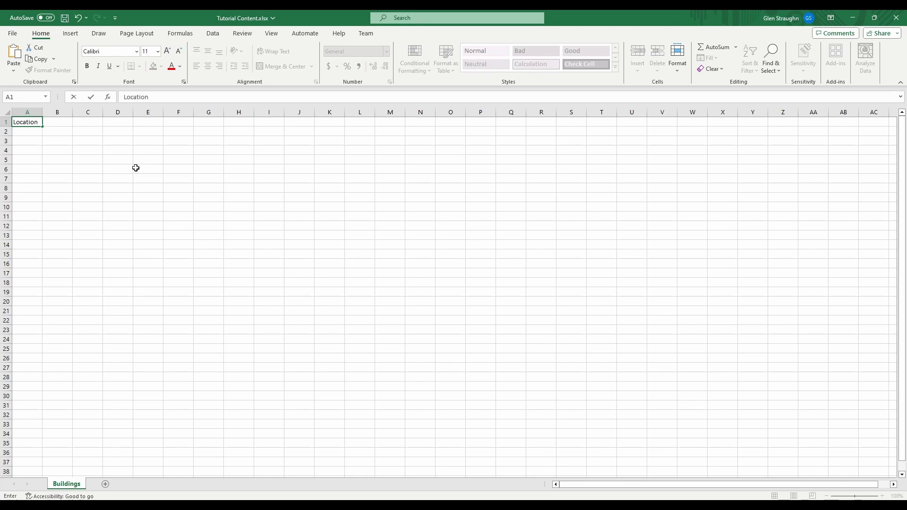
{"action": "key", "text": "Return"}
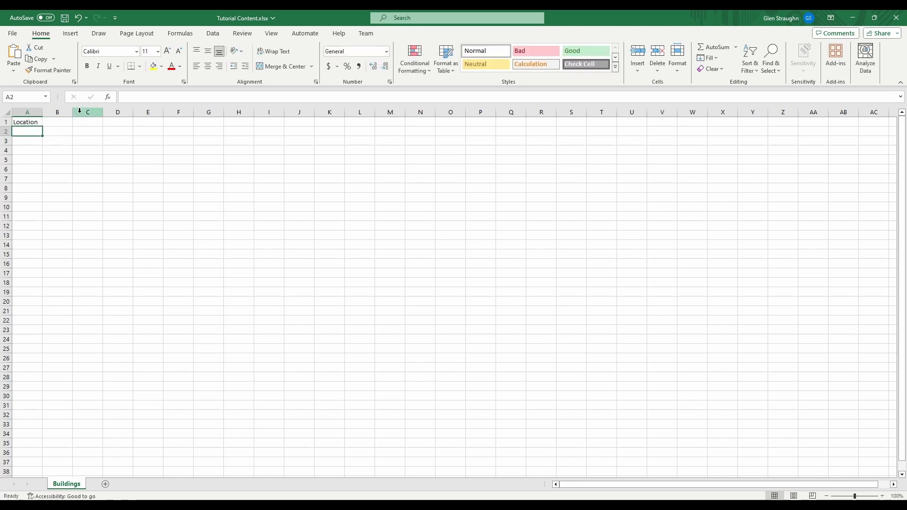
{"action": "left_click_drag", "start_coordinate": [42, 112], "coordinate": [94, 112]}
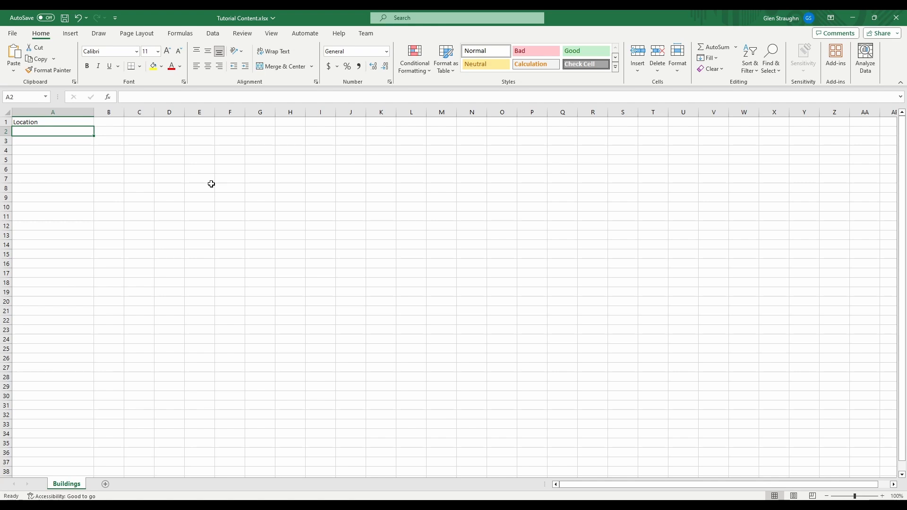
Enter Building_HQ in cell A2 and Building_Barracks in cell A3
{"action": "type", "text": "Building"}
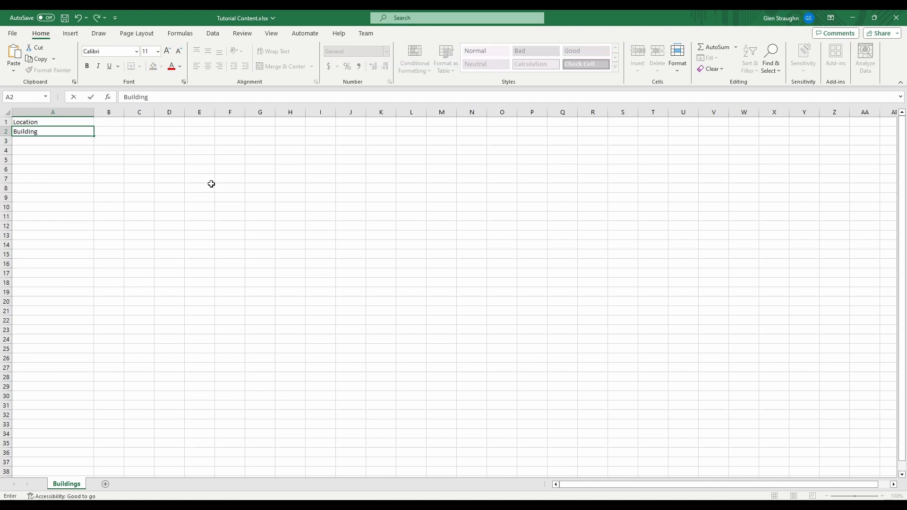
{"action": "type", "text": "_HQ"}
{"action": "key", "text": "Return"}
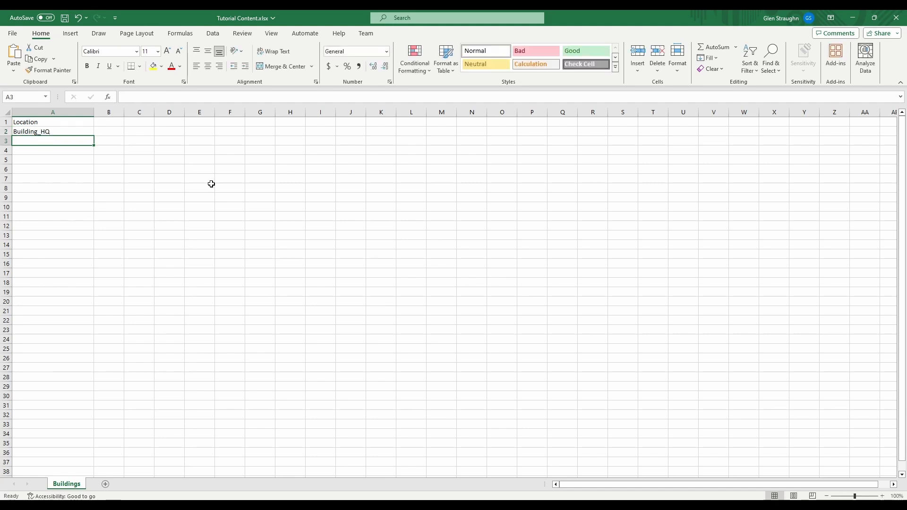
{"action": "type", "text": "Building_"}
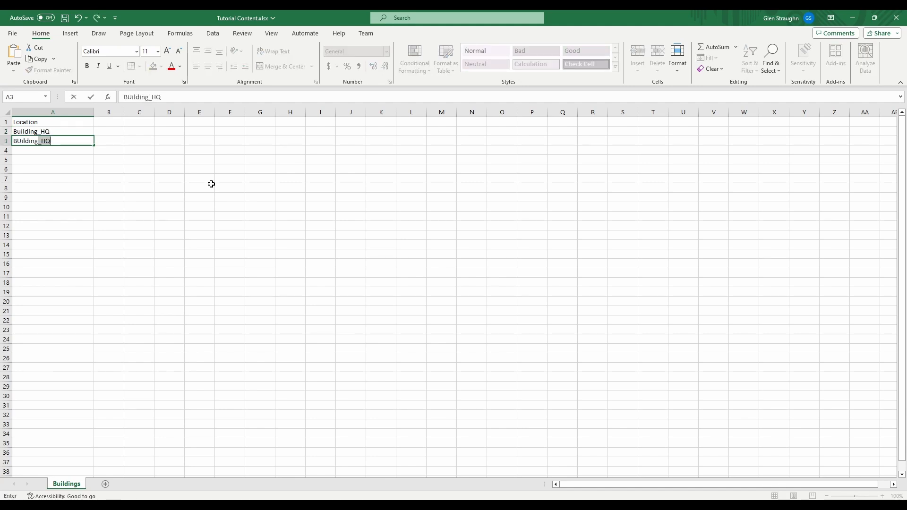
{"action": "type", "text": "Barracks"}
{"action": "key", "text": "Return"}
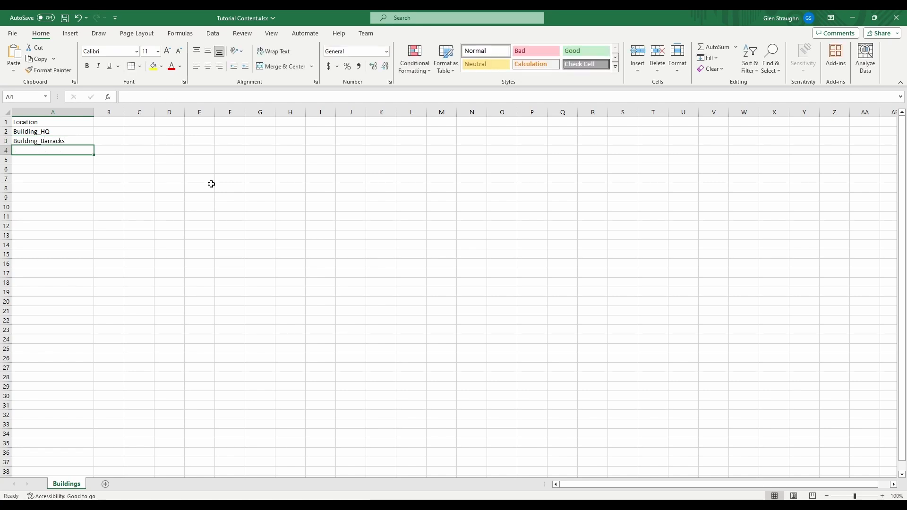
Enter Building_Factory in cell A4 and Building_Lab in cell A5
{"action": "type", "text": "Building"}
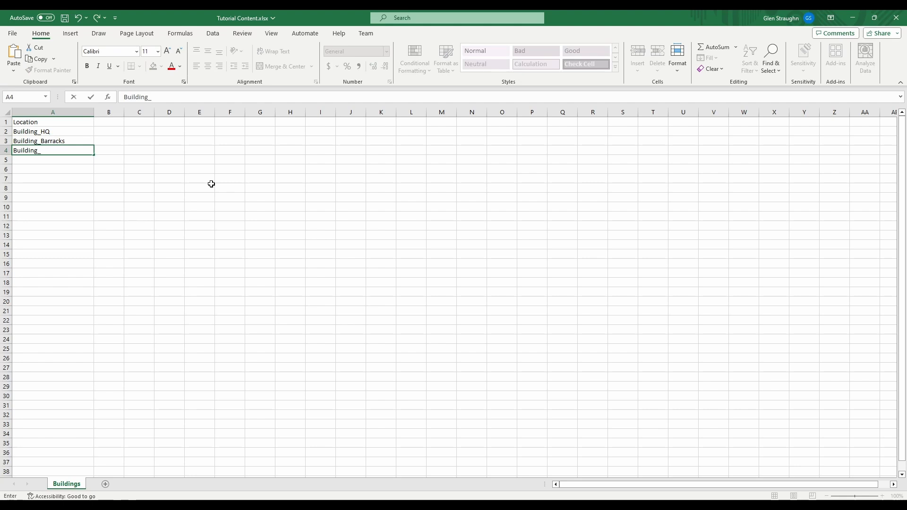
{"action": "type", "text": "_Factory"}
{"action": "key", "text": "Return"}
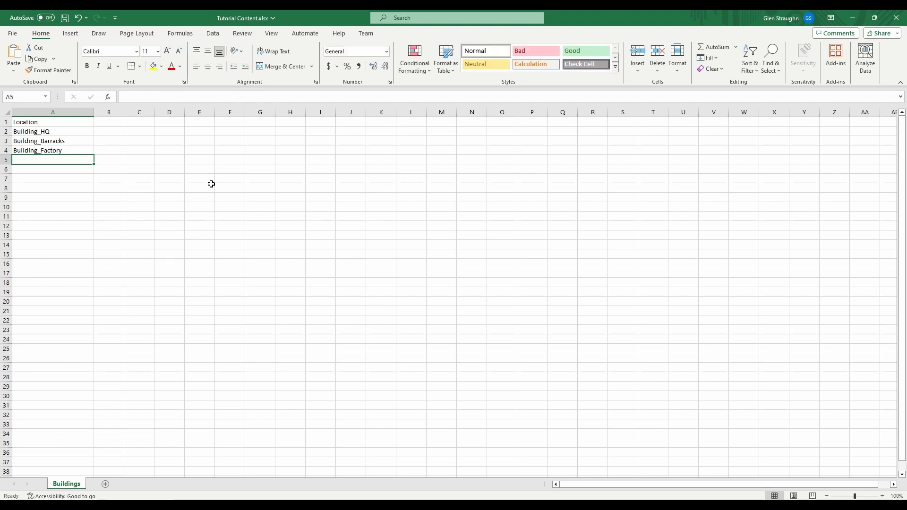
{"action": "type", "text": "Building_"}
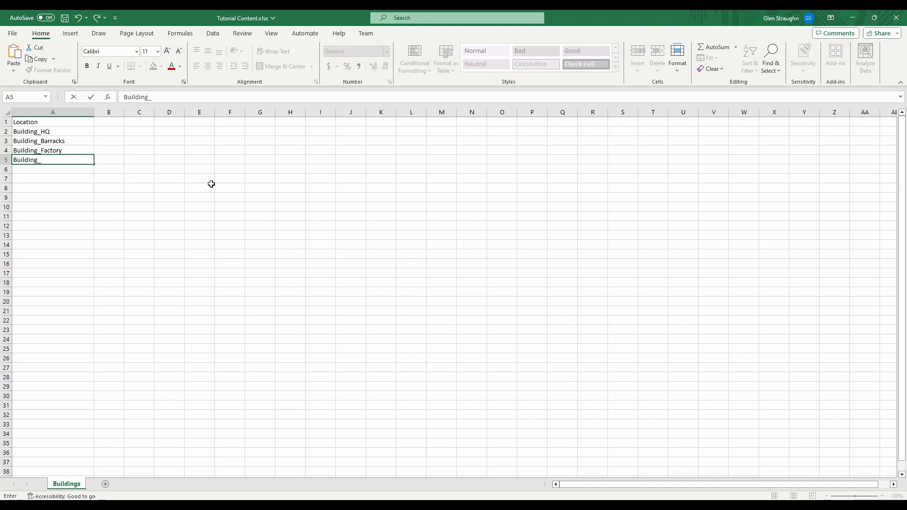
{"action": "type", "text": "Lab"}
{"action": "key", "text": "Return"}
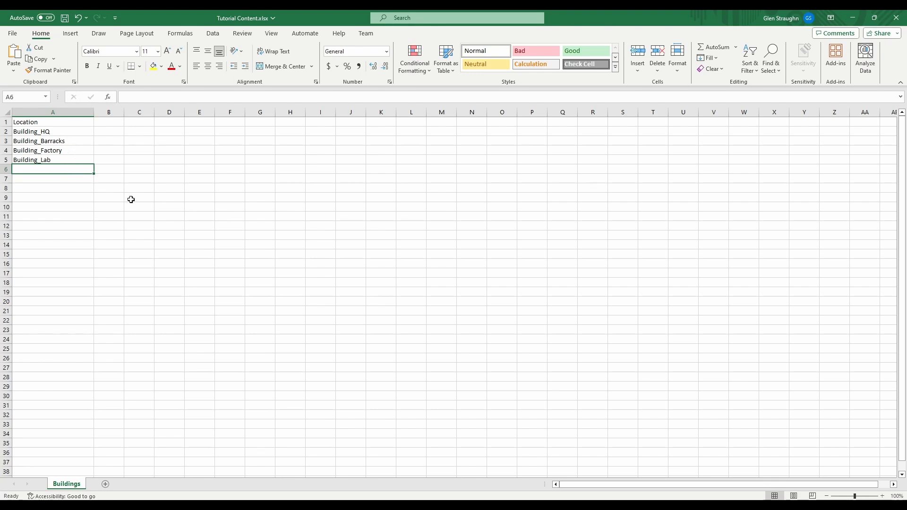
{"action": "left_click", "coordinate": [67, 132]}
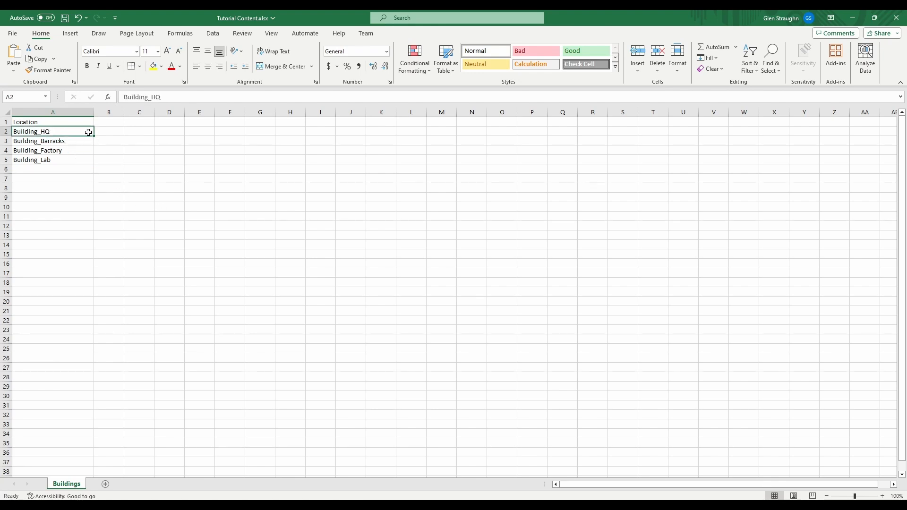
{"action": "left_click", "coordinate": [74, 140]}
{"action": "left_click", "coordinate": [51, 150]}
{"action": "left_click_drag", "start_coordinate": [52, 150], "coordinate": [164, 149]}
{"action": "left_click", "coordinate": [58, 159]}
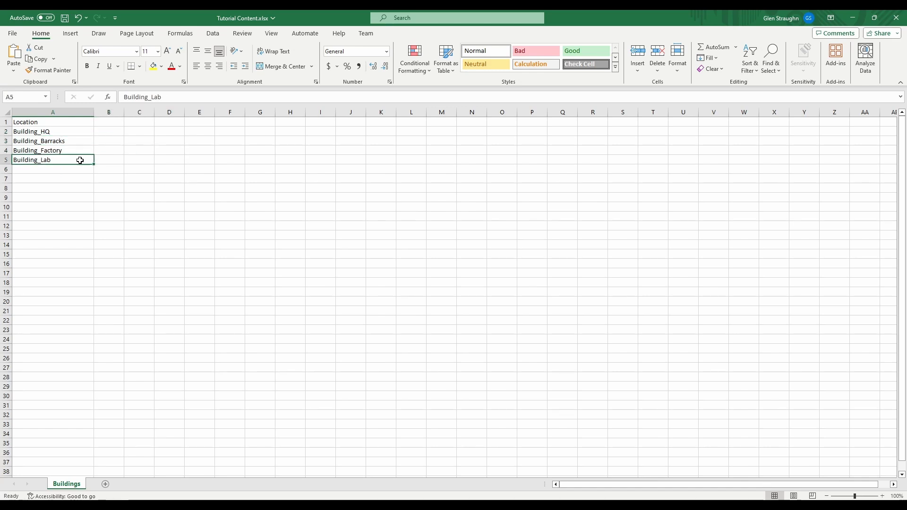
{"action": "left_click_drag", "start_coordinate": [58, 160], "coordinate": [239, 162]}
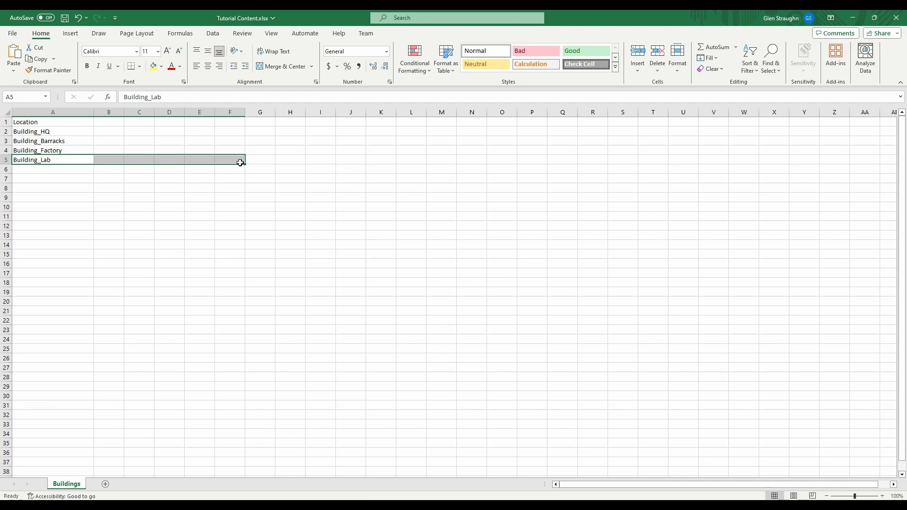
{"action": "left_click", "coordinate": [118, 132]}
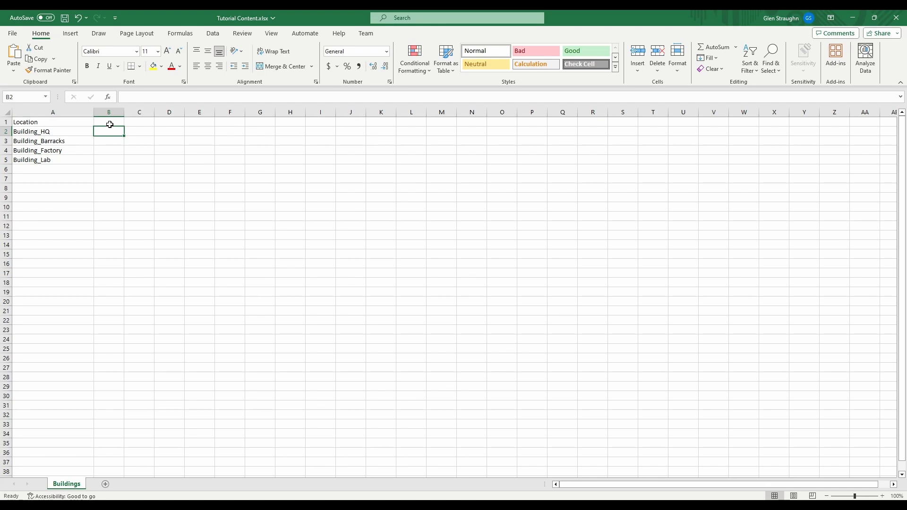
Make the whole heading row 1 bold
{"action": "left_click", "coordinate": [5, 122]}
{"action": "left_click", "coordinate": [87, 66]}
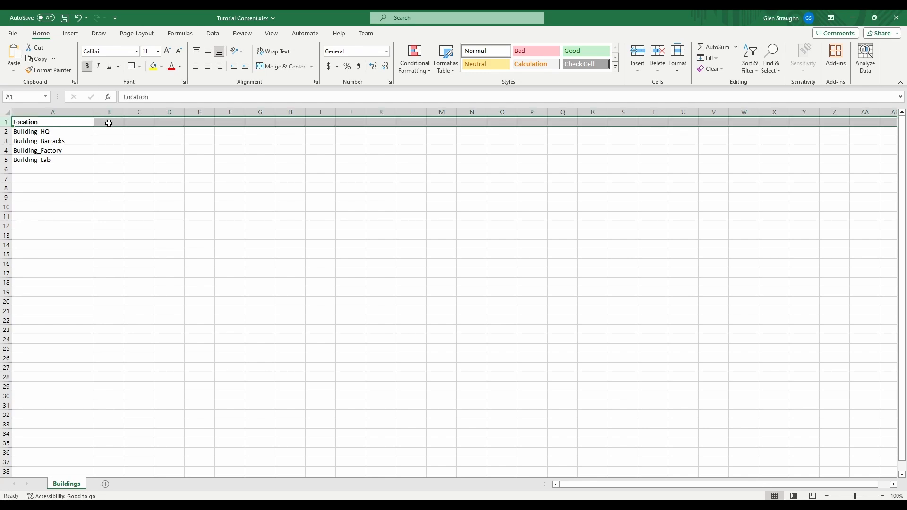
Check the BuildingDefinition class fields in Visual Studio and enter the matching headings Name in B1 and Cost in C1 of the Excel sheet
{"action": "left_click", "coordinate": [108, 122]}
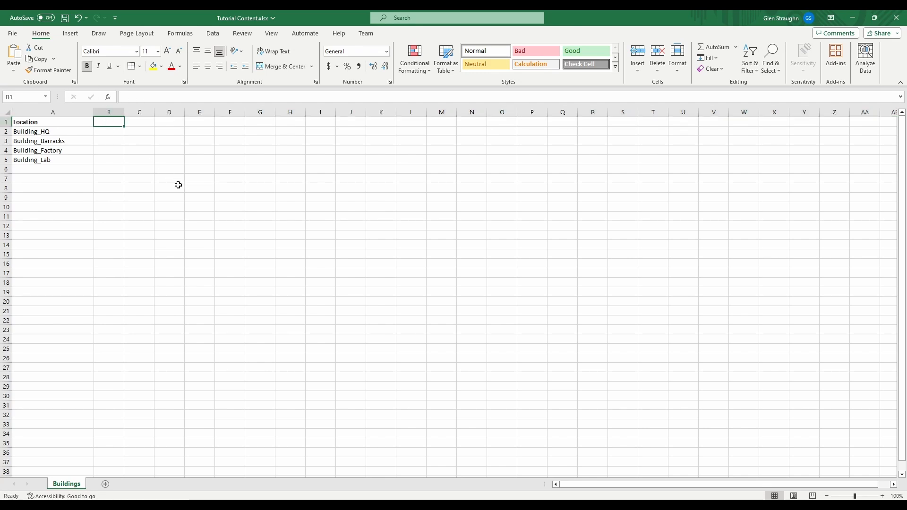
{"action": "left_click", "coordinate": [612, 506]}
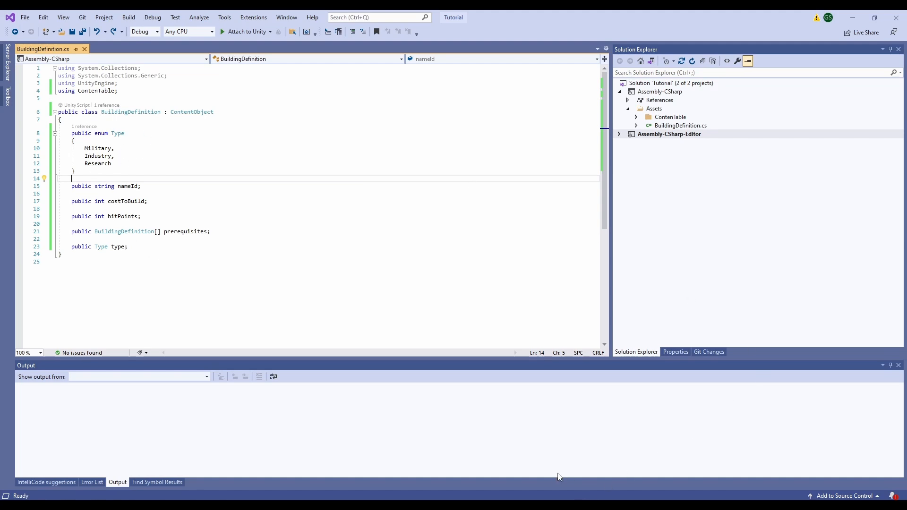
{"action": "left_click", "coordinate": [613, 507]}
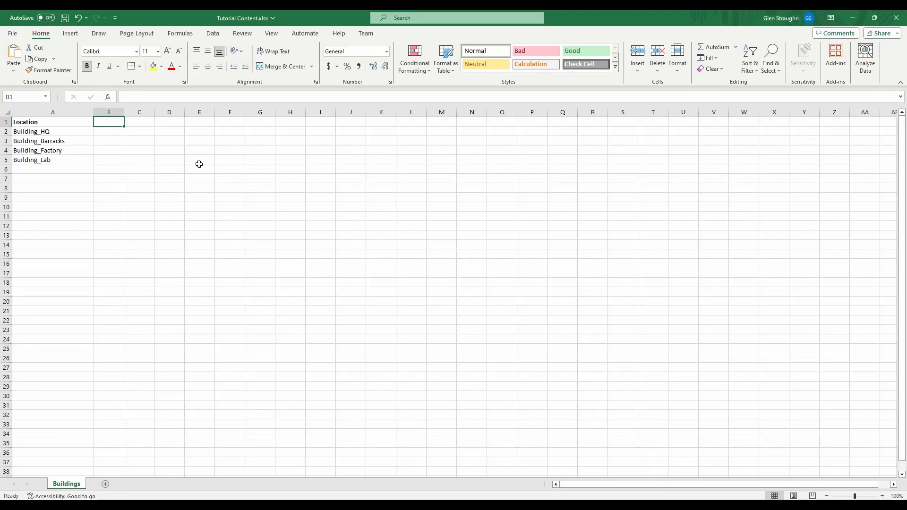
{"action": "type", "text": "Name"}
{"action": "key", "text": "Tab"}
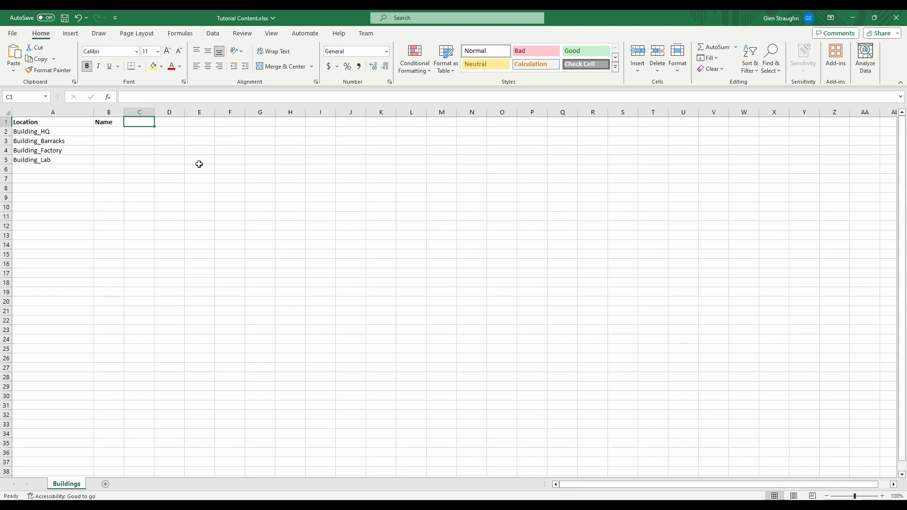
{"action": "type", "text": "Cost"}
{"action": "key", "text": "Tab"}
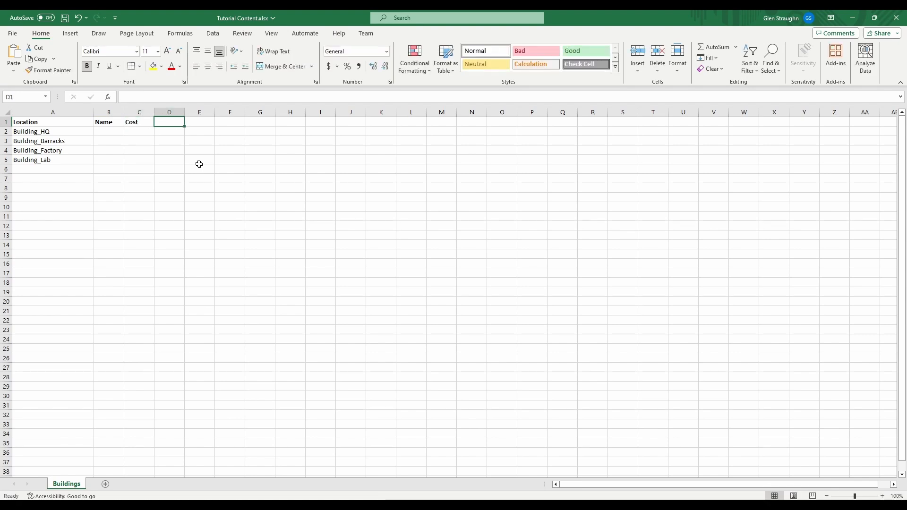
Enter the headings Hit Points, Prerequisites and Type in D1 to F1 and fit columns D and E to their text
{"action": "type", "text": "Hit Points"}
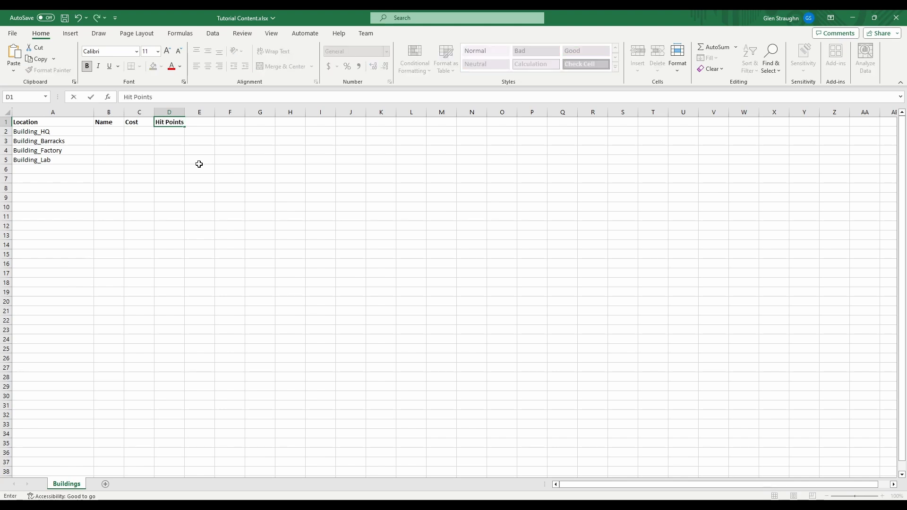
{"action": "key", "text": "Tab"}
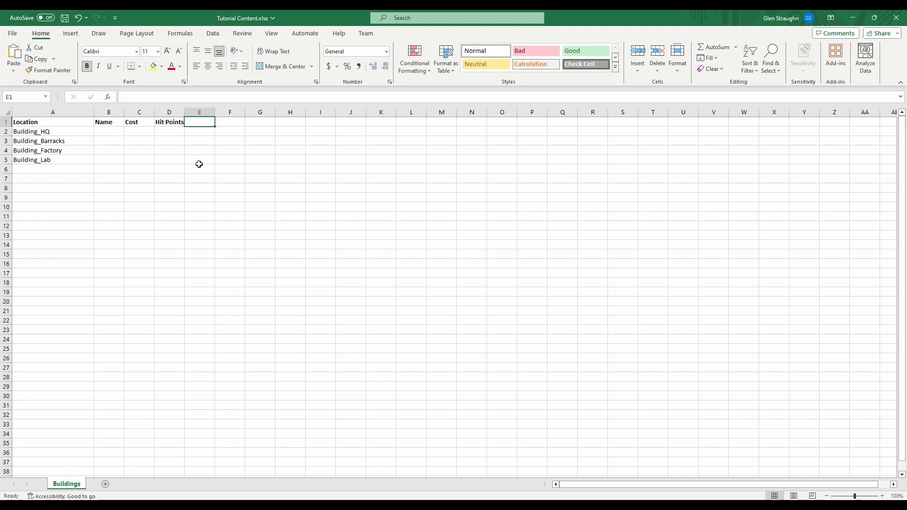
{"action": "type", "text": "P"}
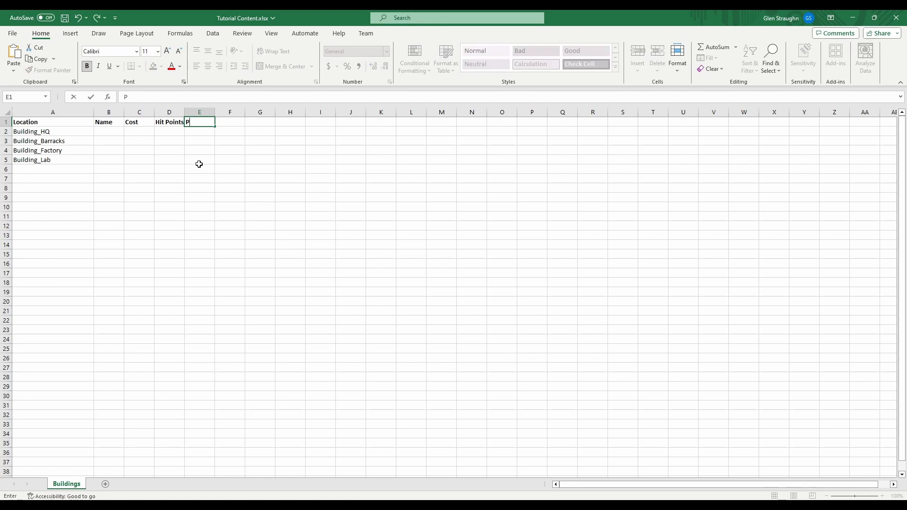
{"action": "type", "text": "rerequisites"}
{"action": "key", "text": "Tab"}
{"action": "type", "text": "Type"}
{"action": "key", "text": "Return"}
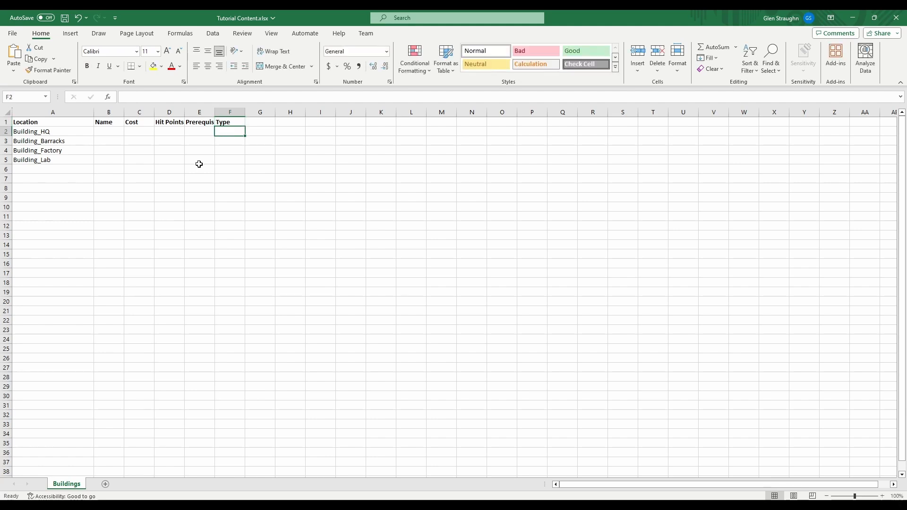
{"action": "double_click", "coordinate": [214, 112]}
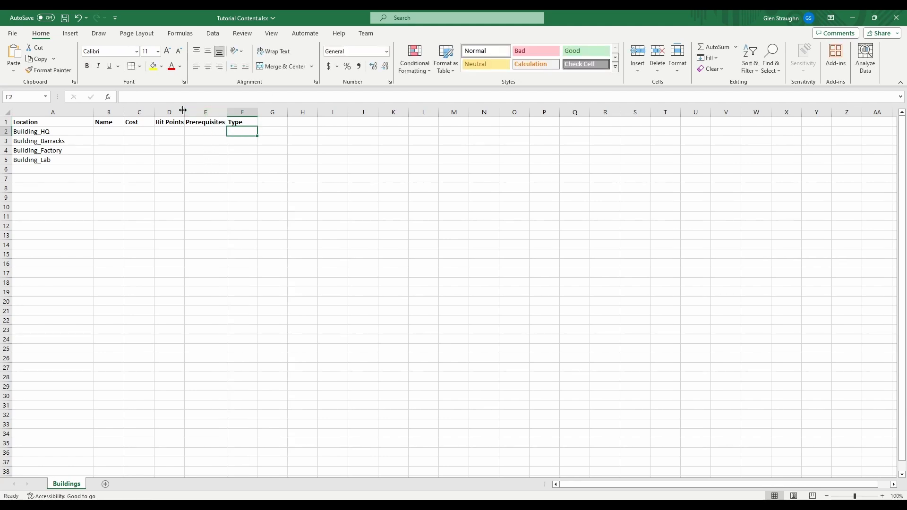
{"action": "double_click", "coordinate": [184, 112]}
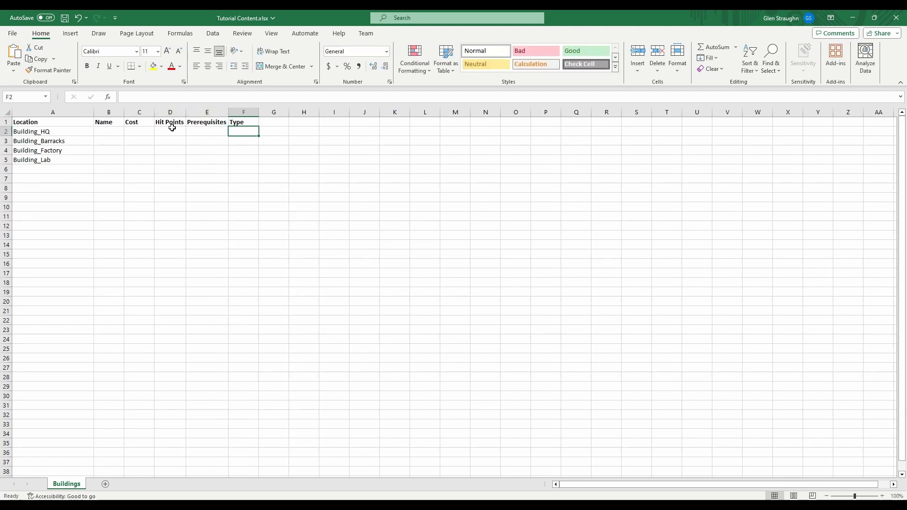
Compare the headings in B1 to F1 with the fields of the BuildingDefinition class in Visual Studio, then return to Excel
{"action": "left_click", "coordinate": [108, 132]}
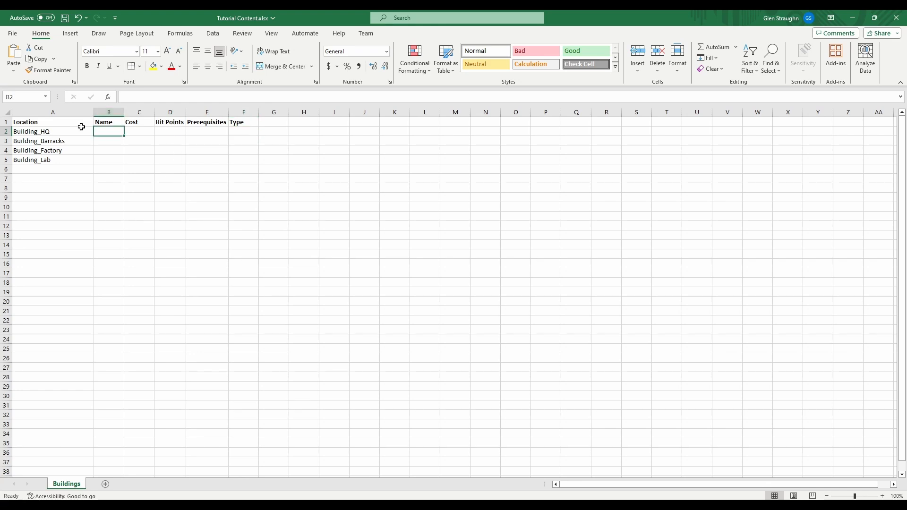
{"action": "left_click_drag", "start_coordinate": [106, 122], "coordinate": [233, 117]}
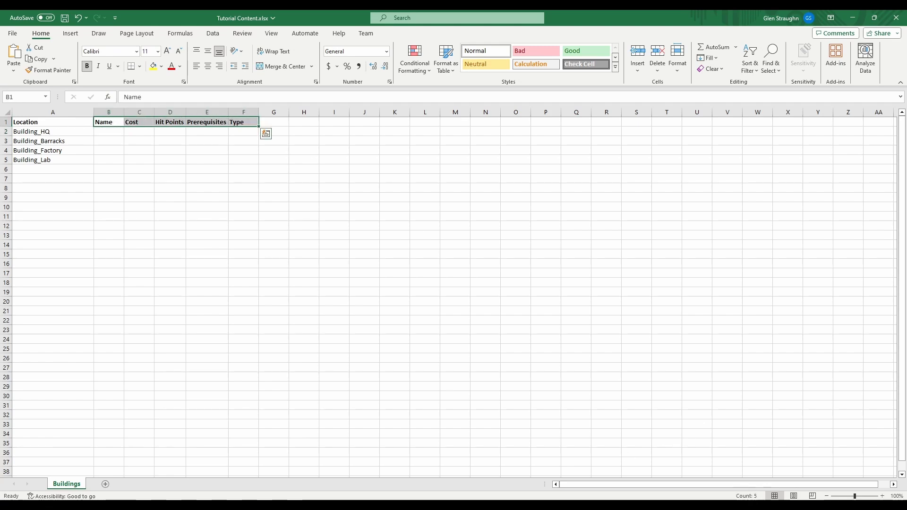
{"action": "key", "text": "alt+Tab"}
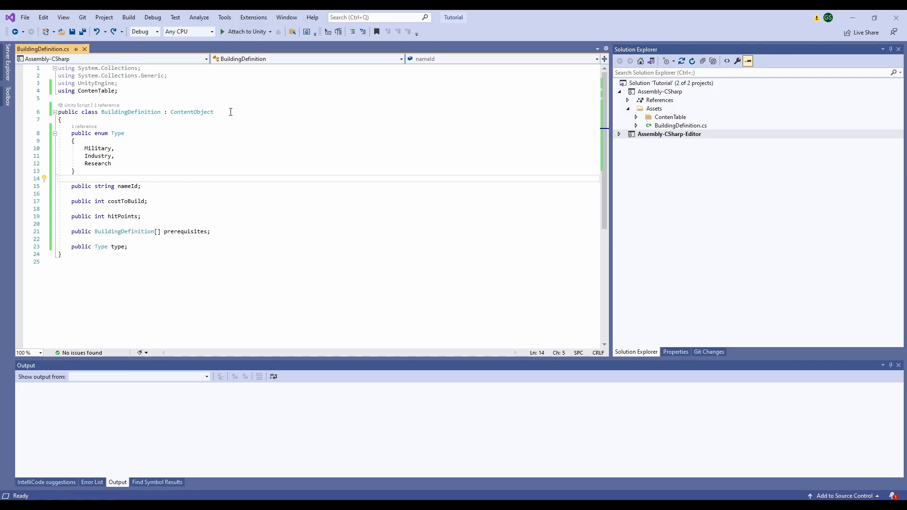
{"action": "key", "text": "alt+Tab"}
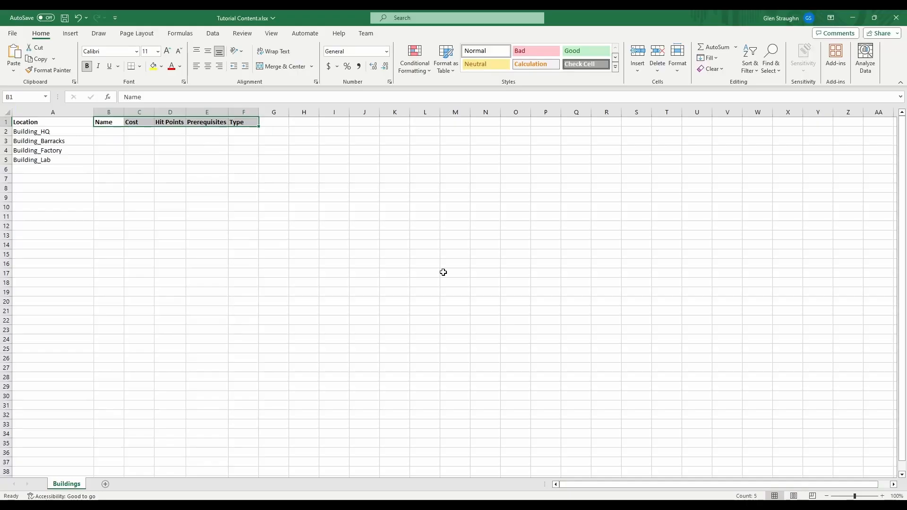
Enter the name Headquarters in B2 for Building_HQ and widen column B to fit the text
{"action": "left_click", "coordinate": [114, 133]}
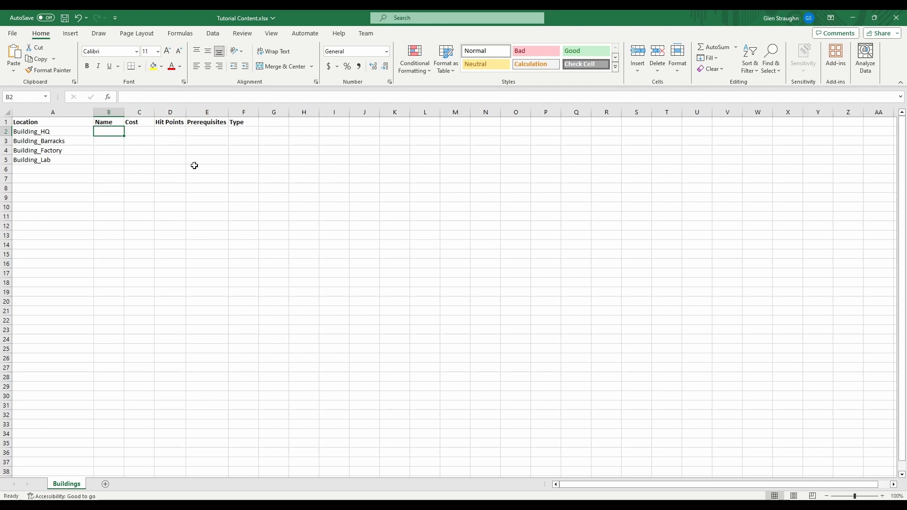
{"action": "type", "text": "H"}
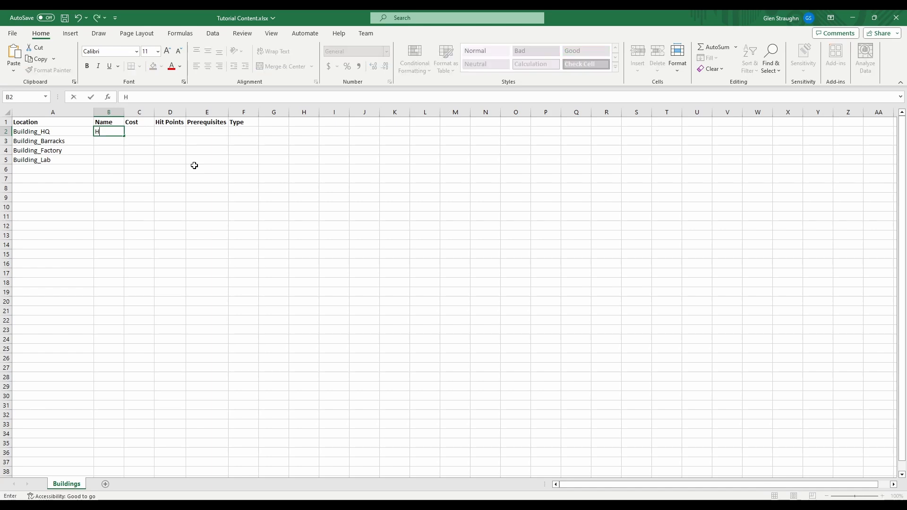
{"action": "type", "text": "eadquarters"}
{"action": "key", "text": "Return"}
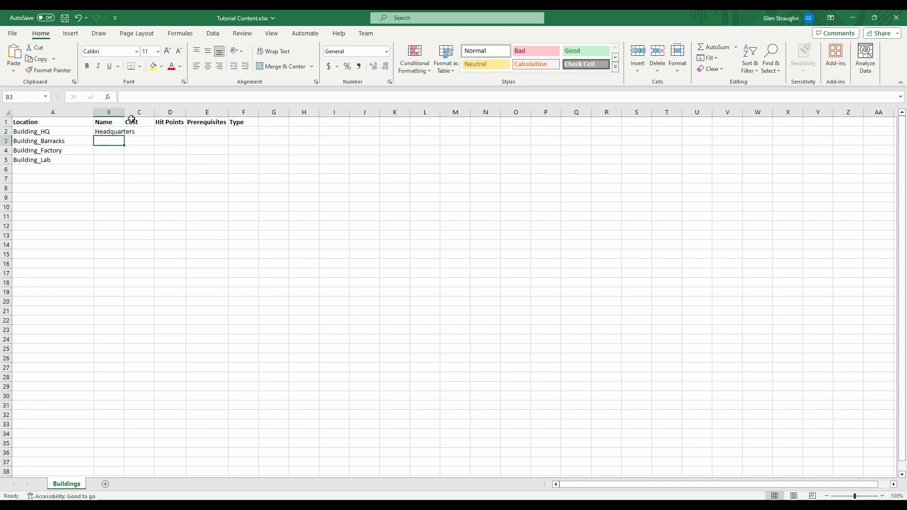
{"action": "left_click_drag", "start_coordinate": [125, 118], "coordinate": [146, 118]}
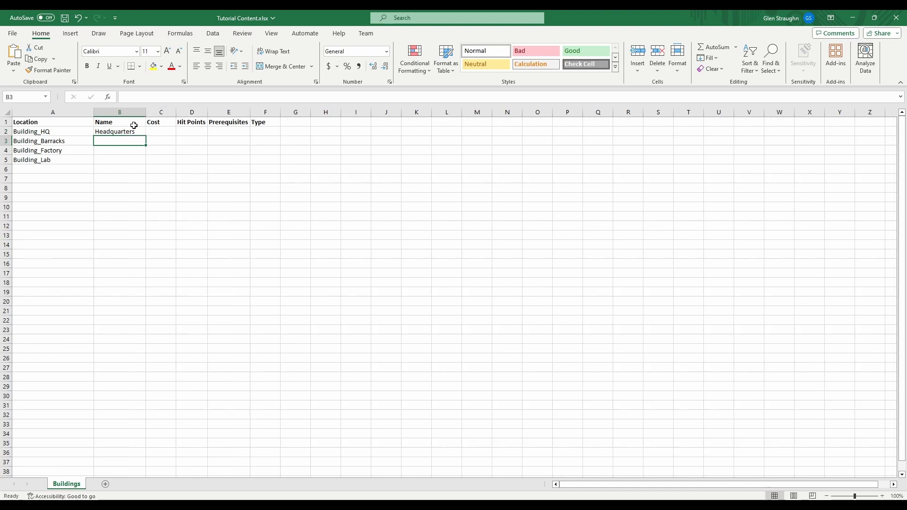
{"action": "left_click", "coordinate": [109, 134]}
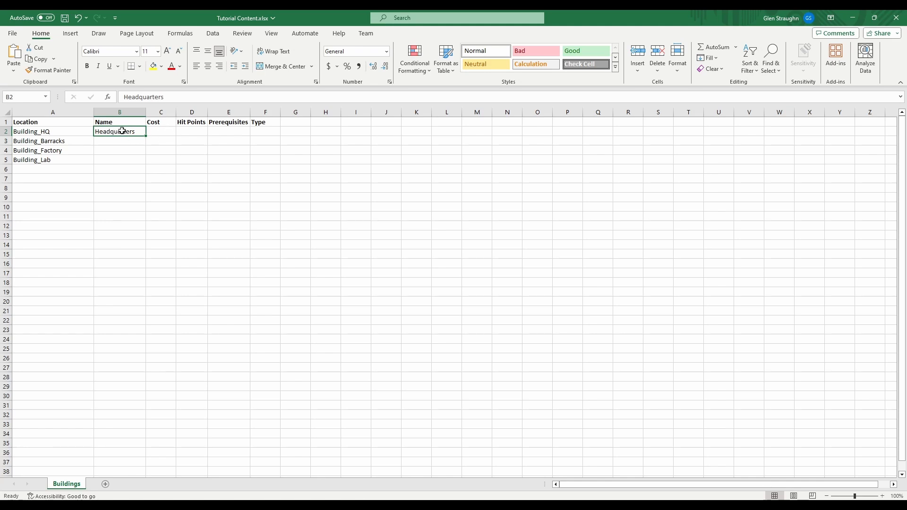
Check the costToBuild field in Visual Studio, return to Excel and try the cost values 1 and 1.5 in C2
{"action": "left_click", "coordinate": [160, 132]}
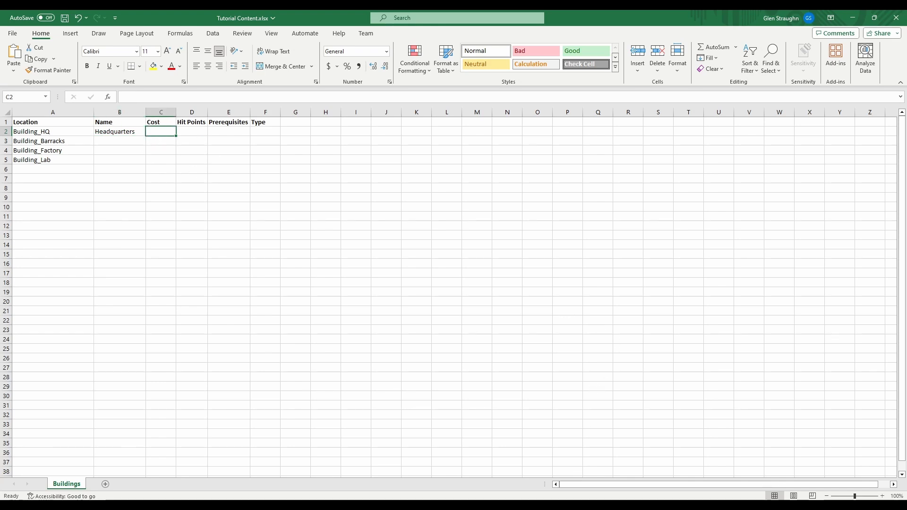
{"action": "left_click", "coordinate": [566, 506]}
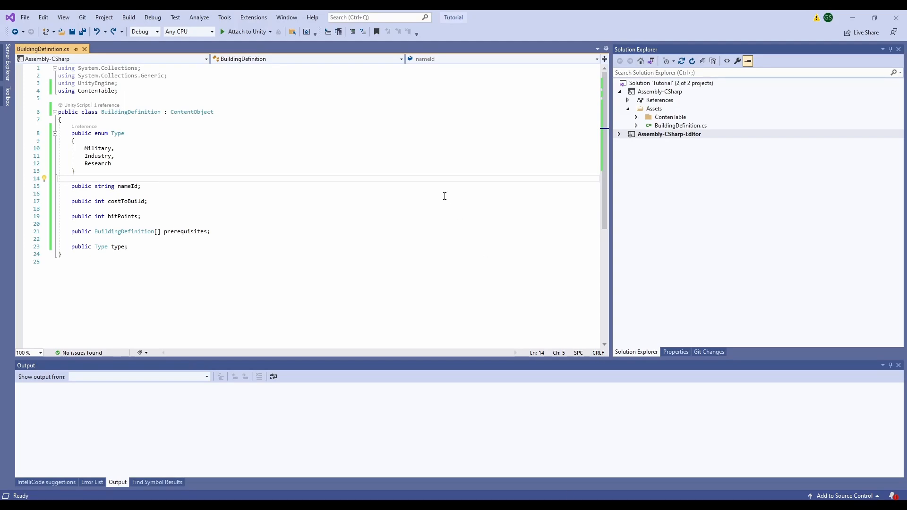
{"action": "left_click", "coordinate": [574, 505]}
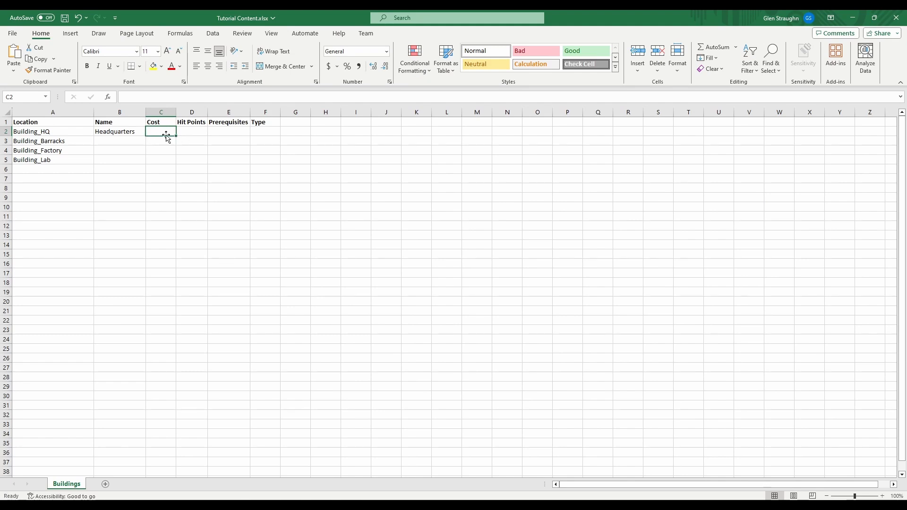
{"action": "type", "text": "1"}
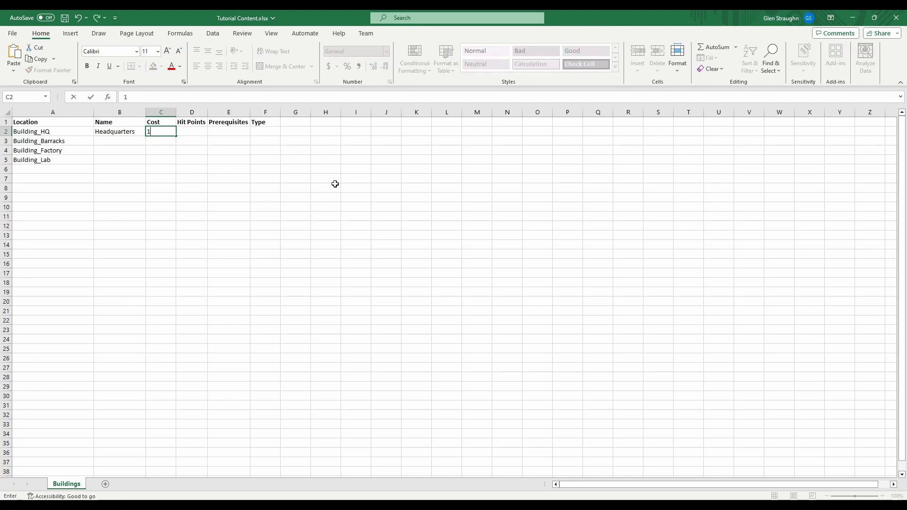
{"action": "key", "text": "Return"}
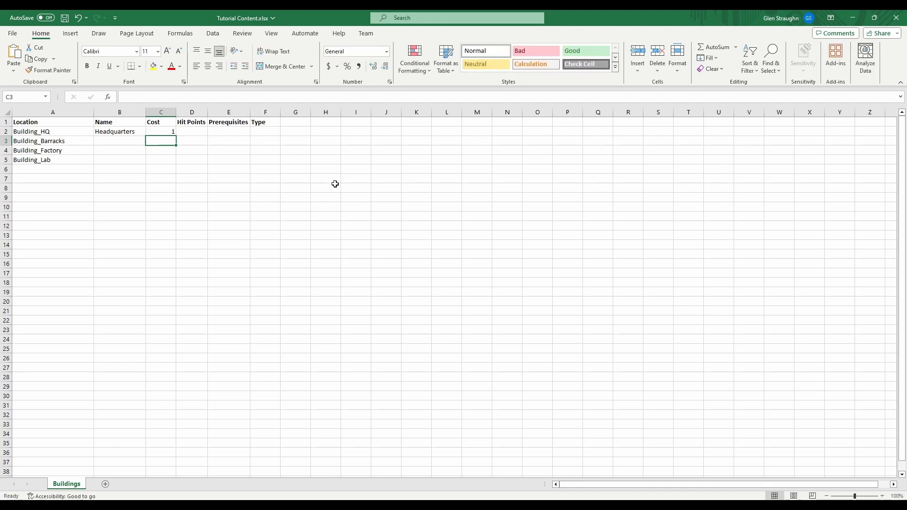
{"action": "key", "text": "Up"}
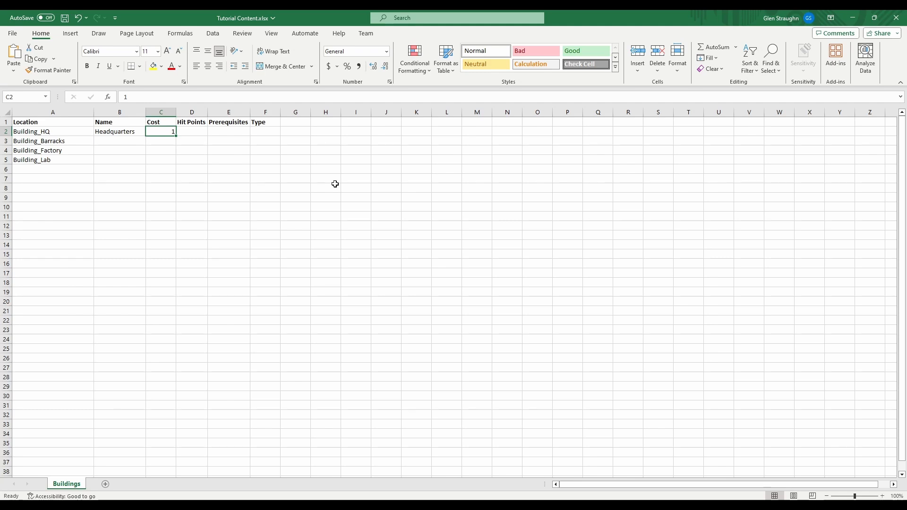
{"action": "type", "text": "1.5"}
{"action": "key", "text": "Tab"}
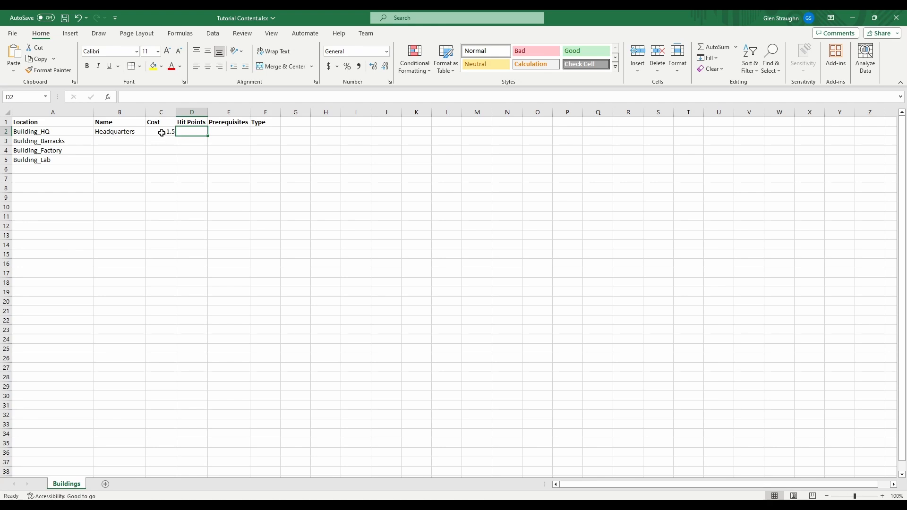
Set the Building_HQ cost in C2 to 100 and its hit points in D2 to 150
{"action": "left_click", "coordinate": [162, 132]}
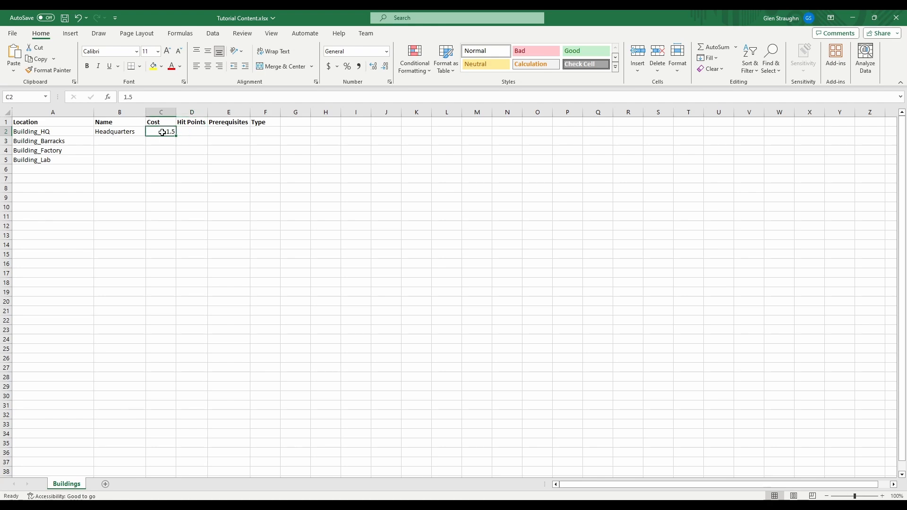
{"action": "double_click", "coordinate": [162, 132]}
{"action": "left_click_drag", "start_coordinate": [162, 132], "coordinate": [192, 130]}
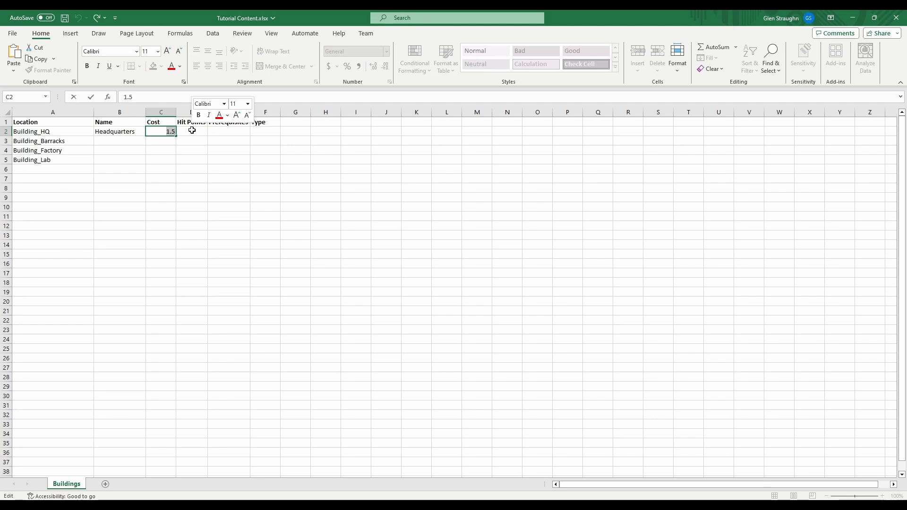
{"action": "type", "text": "C"}
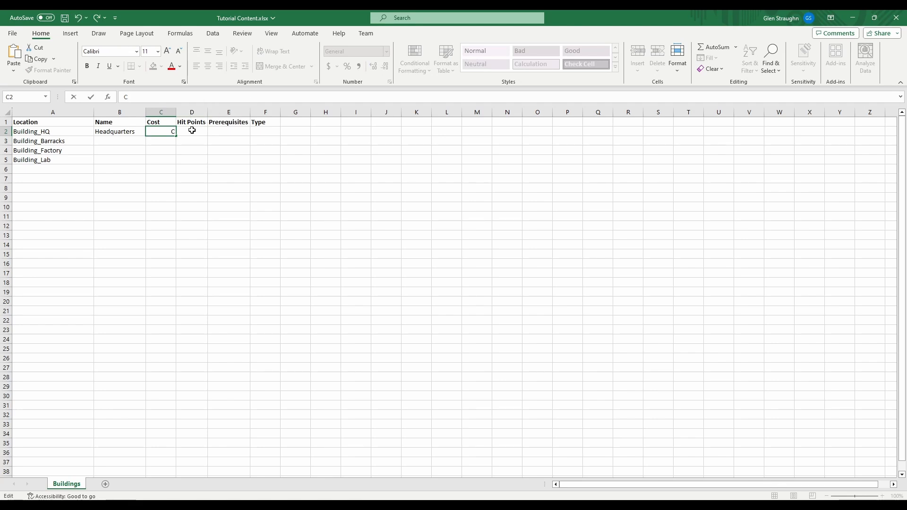
{"action": "key", "text": "BackSpace"}
{"action": "type", "text": "100"}
{"action": "left_click", "coordinate": [191, 130]}
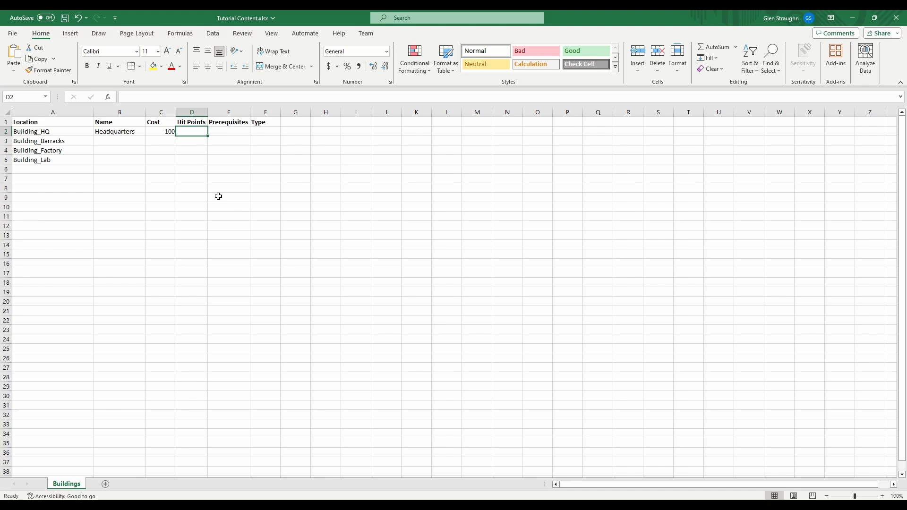
{"action": "type", "text": "150"}
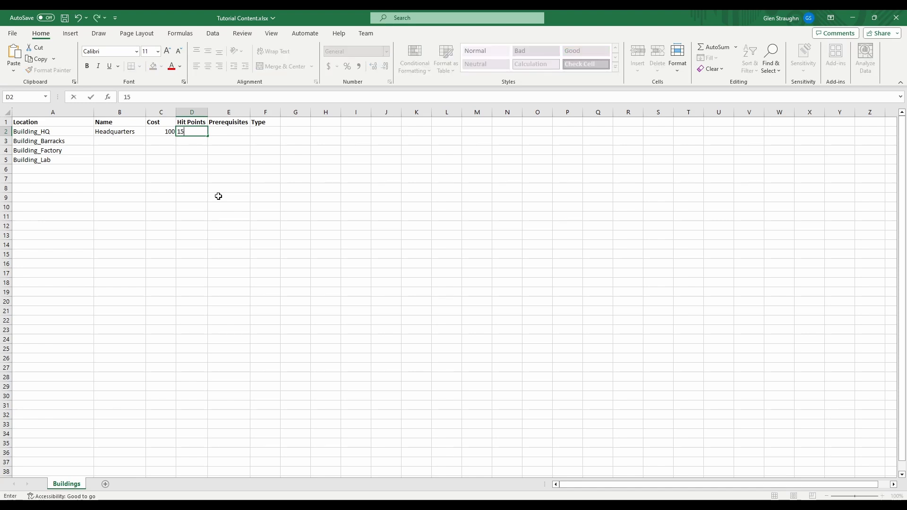
{"action": "key", "text": "Tab"}
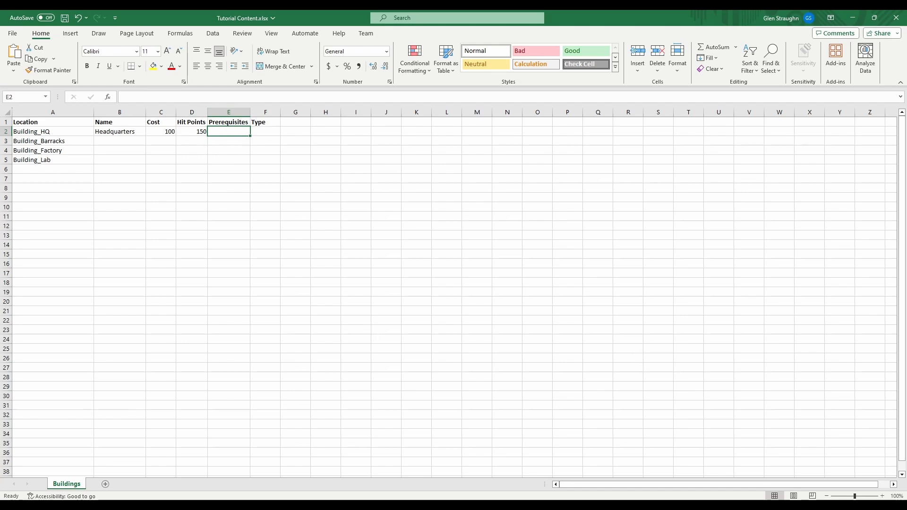
Check the prerequisites array field in Visual Studio, then enter 1 under Prerequisites in E3 of the Excel sheet for Building_Barracks
{"action": "left_click", "coordinate": [619, 508]}
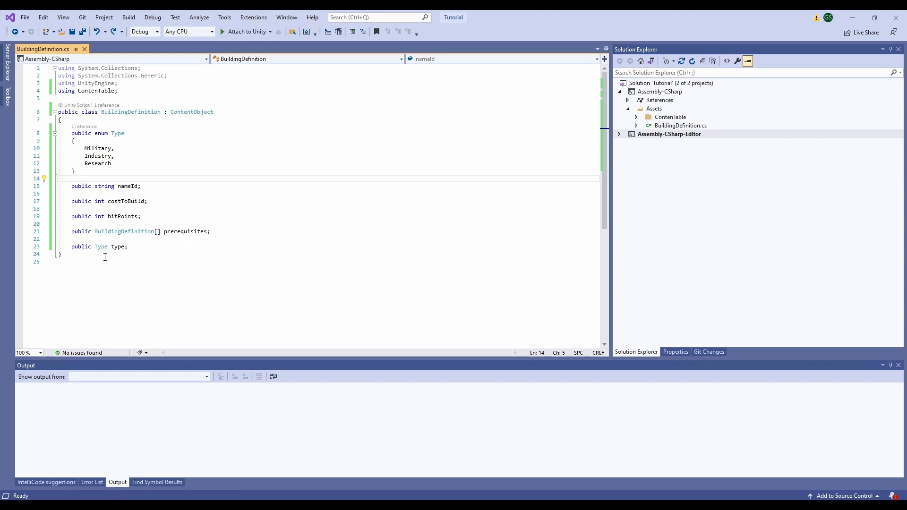
{"action": "left_click_drag", "start_coordinate": [93, 231], "coordinate": [154, 232]}
{"action": "left_click", "coordinate": [245, 229]}
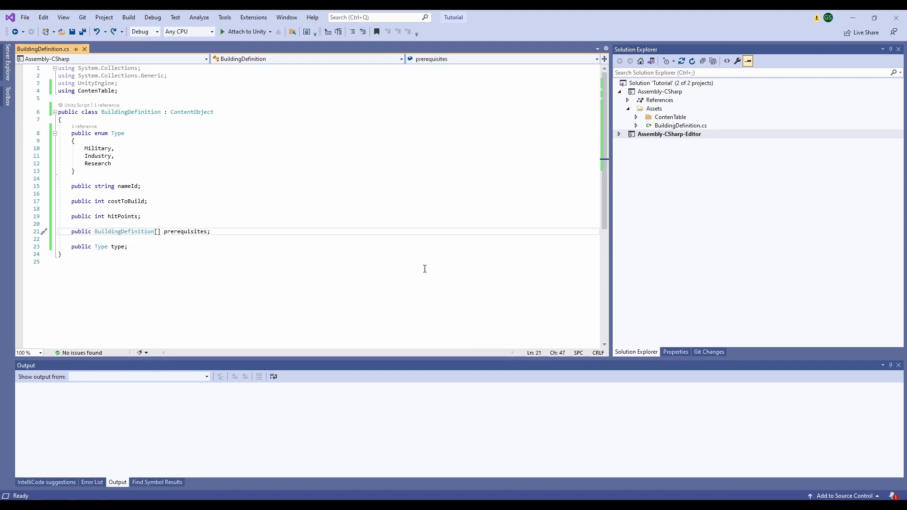
{"action": "left_click", "coordinate": [680, 505]}
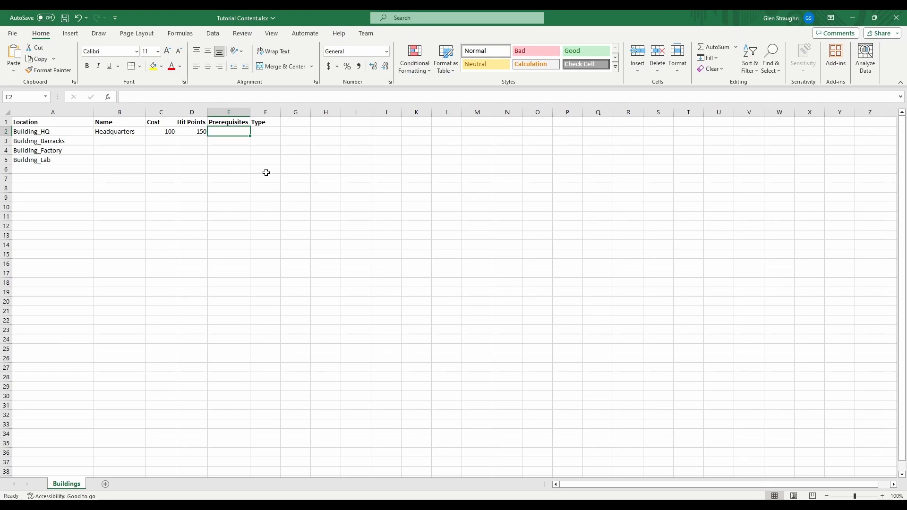
{"action": "left_click", "coordinate": [226, 143]}
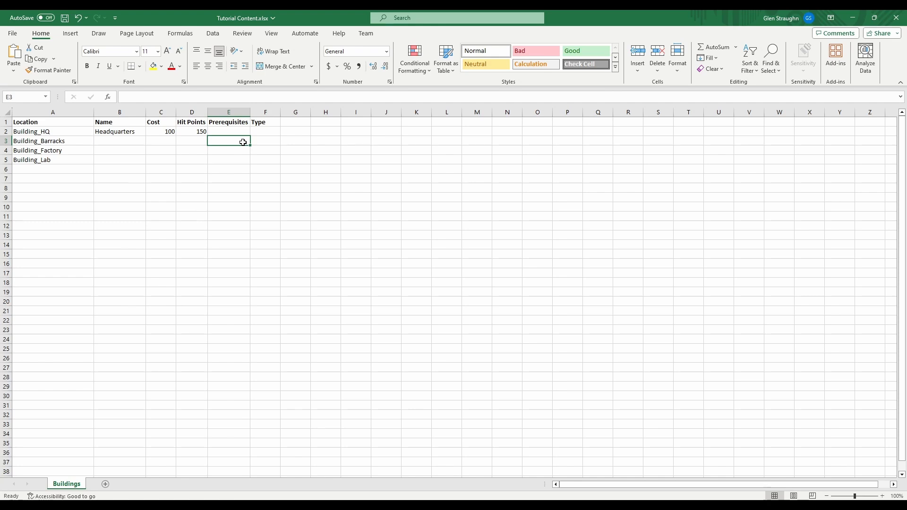
{"action": "type", "text": "1"}
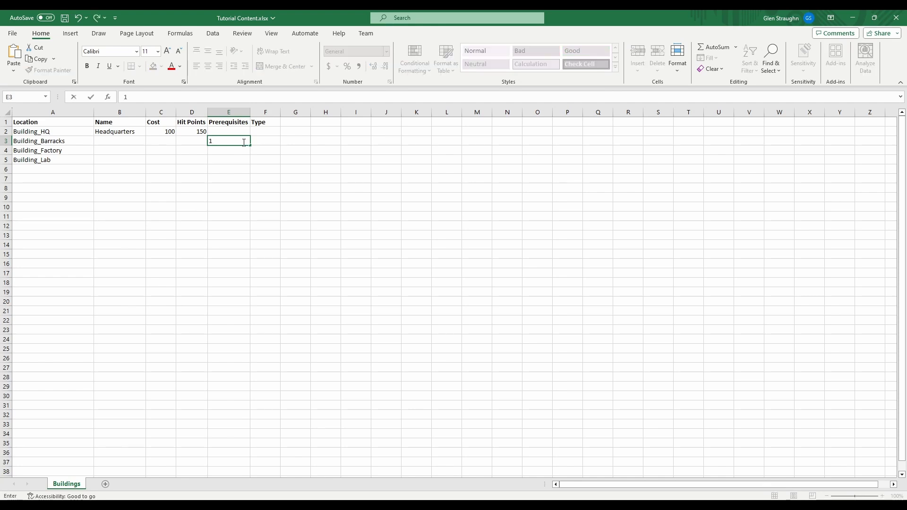
{"action": "key", "text": "Return"}
Insert a sheet row above Building_Barracks and move the Building_Barracks entry up into A3:E3, leaving row 4 empty
{"action": "left_click", "coordinate": [243, 142]}
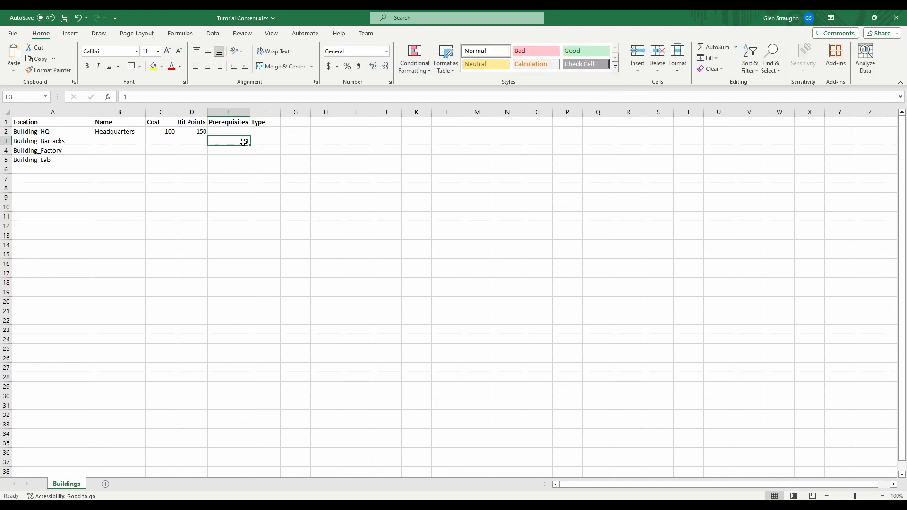
{"action": "left_click", "coordinate": [638, 71]}
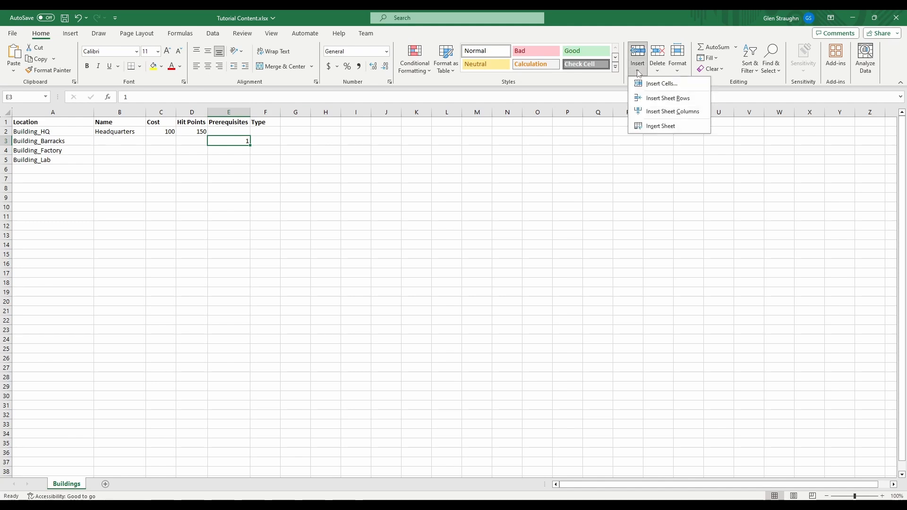
{"action": "left_click", "coordinate": [643, 100]}
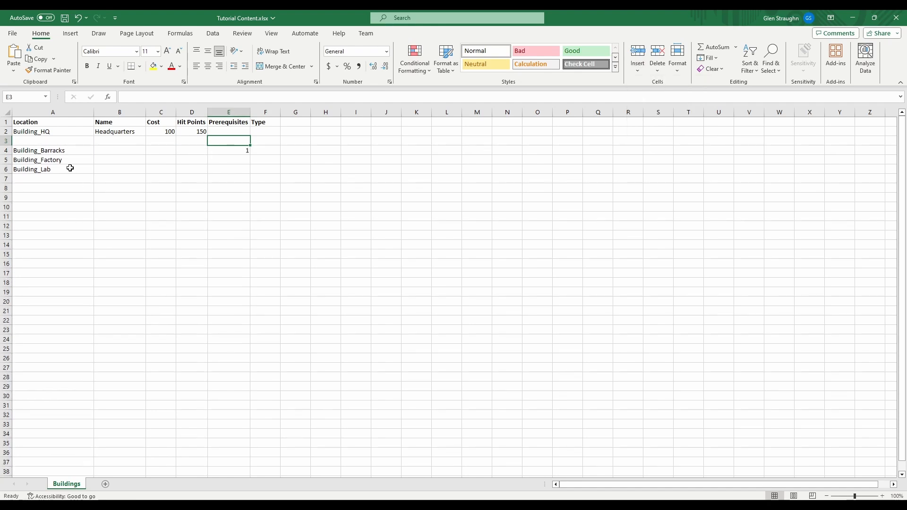
{"action": "left_click", "coordinate": [62, 151]}
{"action": "left_click_drag", "start_coordinate": [61, 152], "coordinate": [227, 152]}
{"action": "key", "text": "ctrl+x"}
{"action": "left_click", "coordinate": [67, 141]}
{"action": "key", "text": "ctrl+v"}
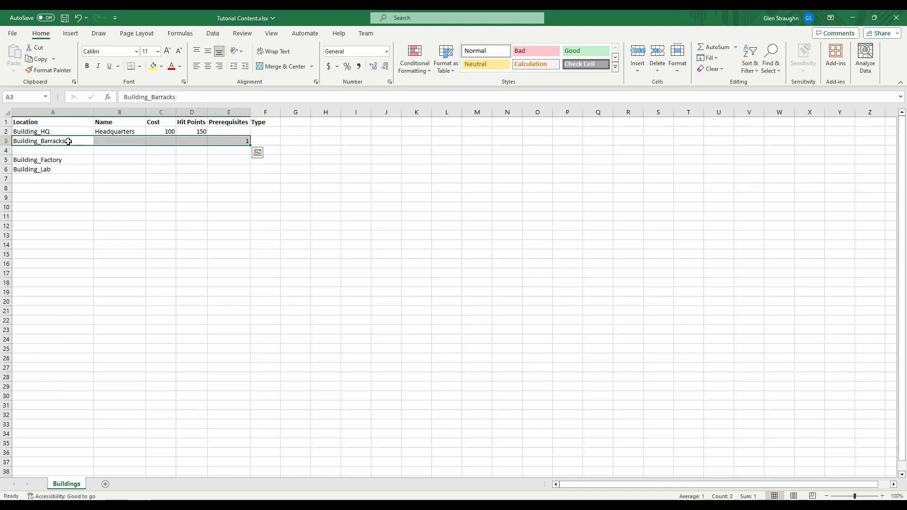
{"action": "left_click", "coordinate": [243, 151]}
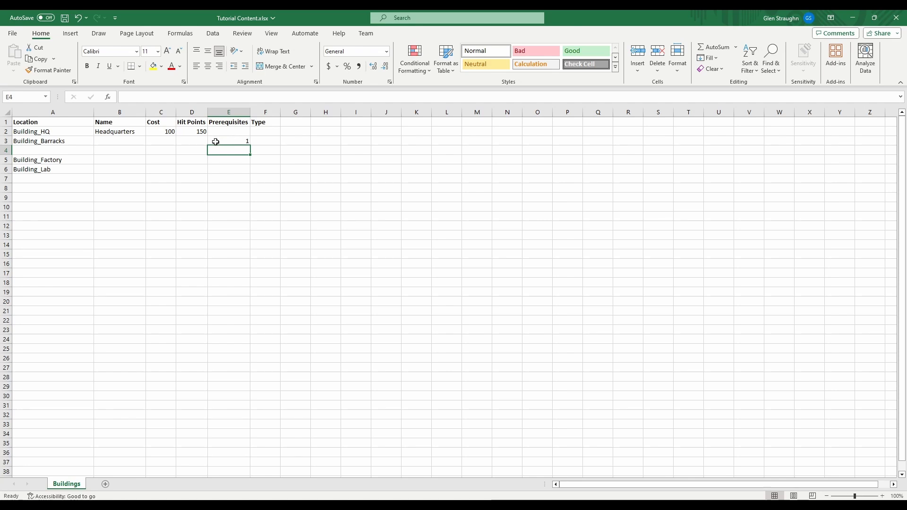
{"action": "left_click", "coordinate": [238, 141]}
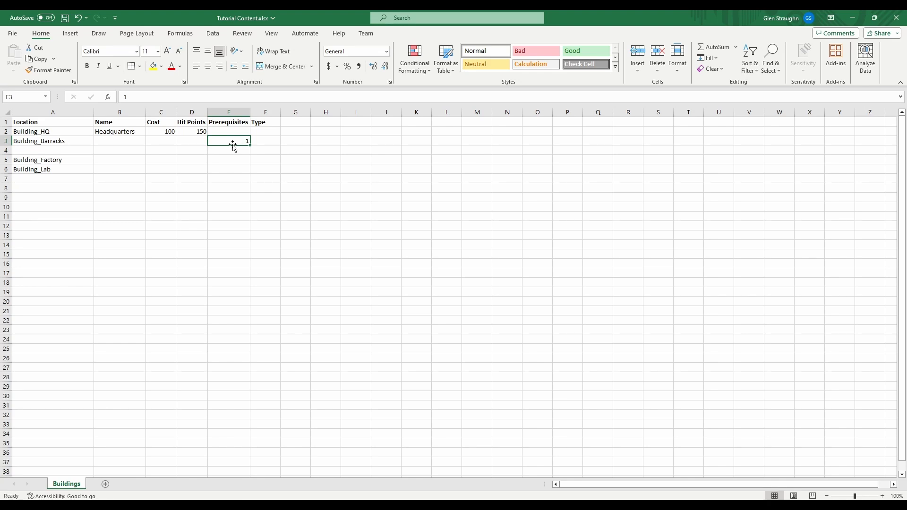
{"action": "left_click", "coordinate": [231, 149]}
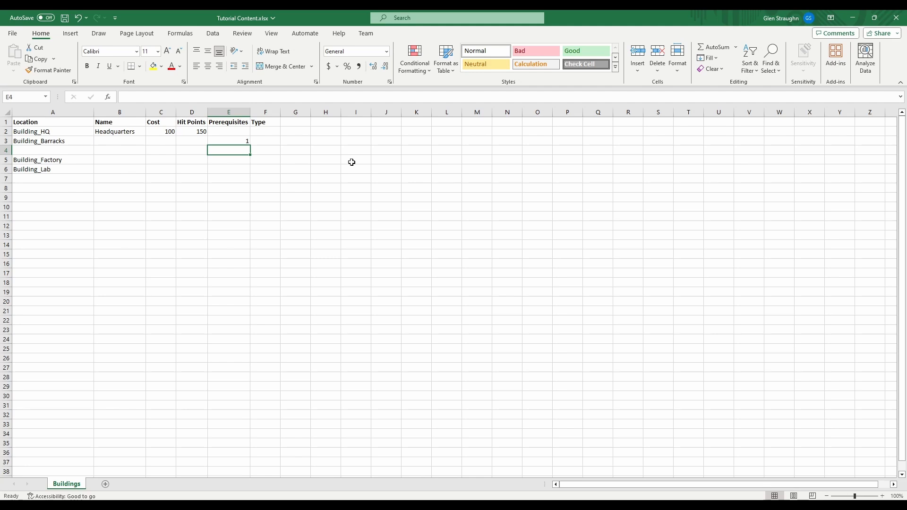
{"action": "type", "text": "0"}
{"action": "key", "text": "BackSpace"}
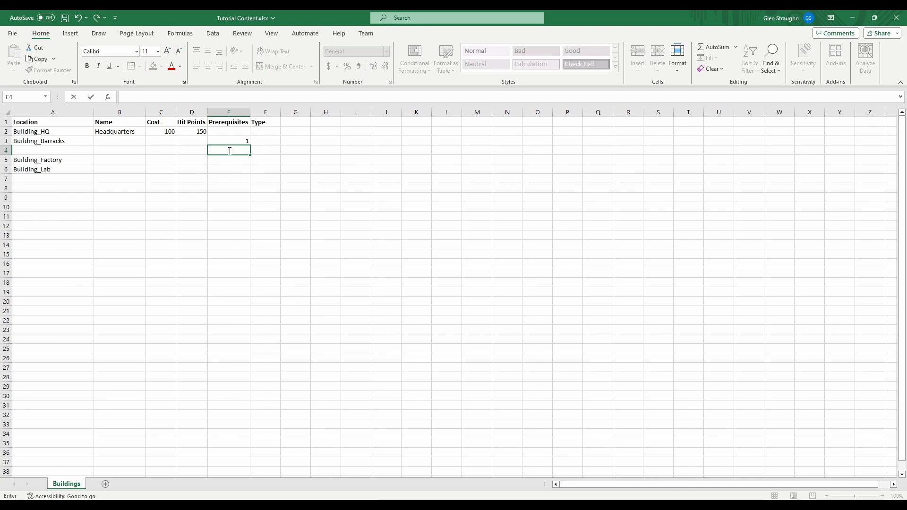
{"action": "type", "text": "1"}
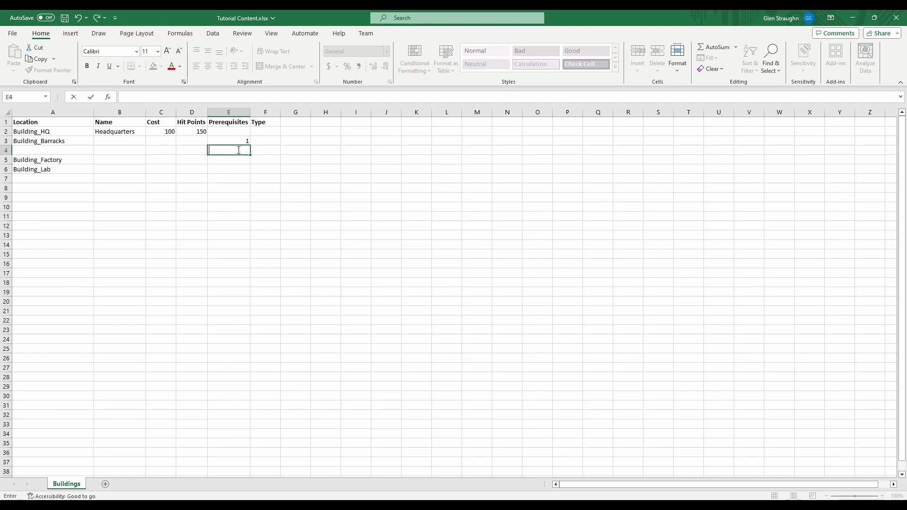
{"action": "left_click", "coordinate": [266, 151]}
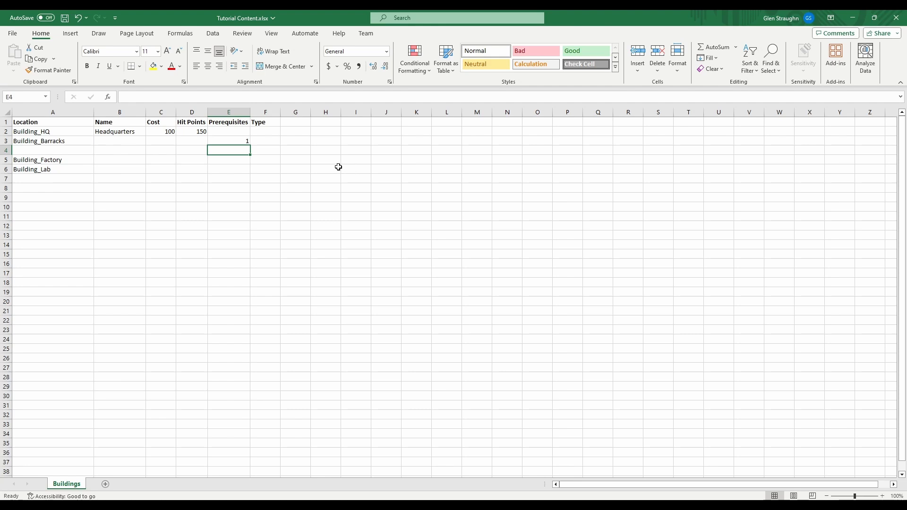
Enter Building_HQ in E4 as the prerequisite of Building_Barracks
{"action": "type", "text": "Buil"}
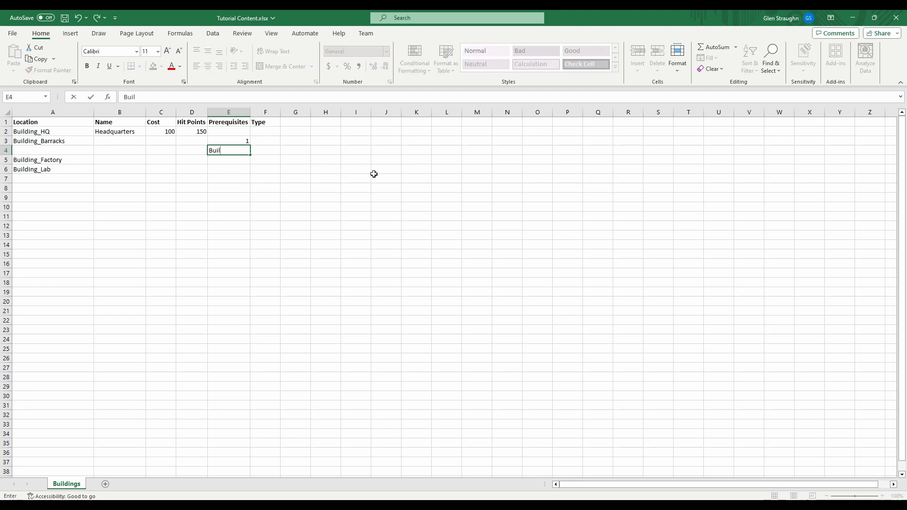
{"action": "type", "text": "ding_HQ"}
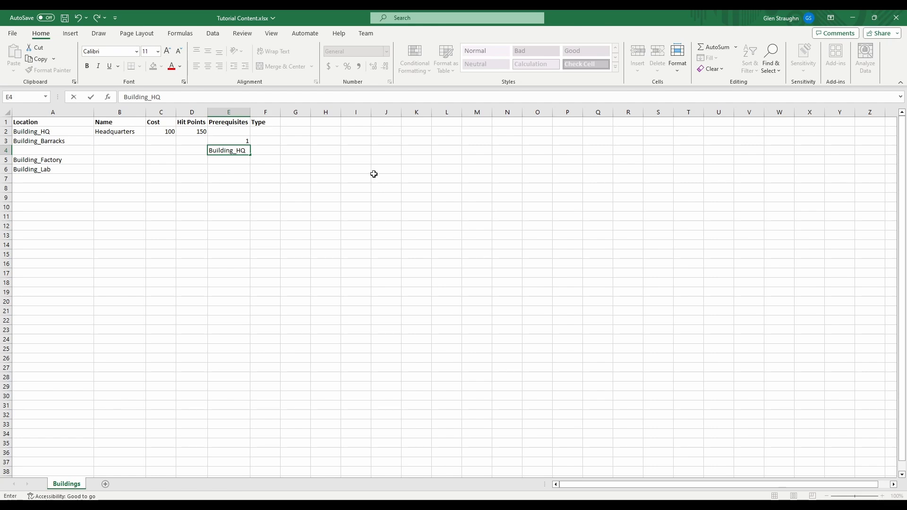
{"action": "key", "text": "Return"}
{"action": "key", "text": "Up"}
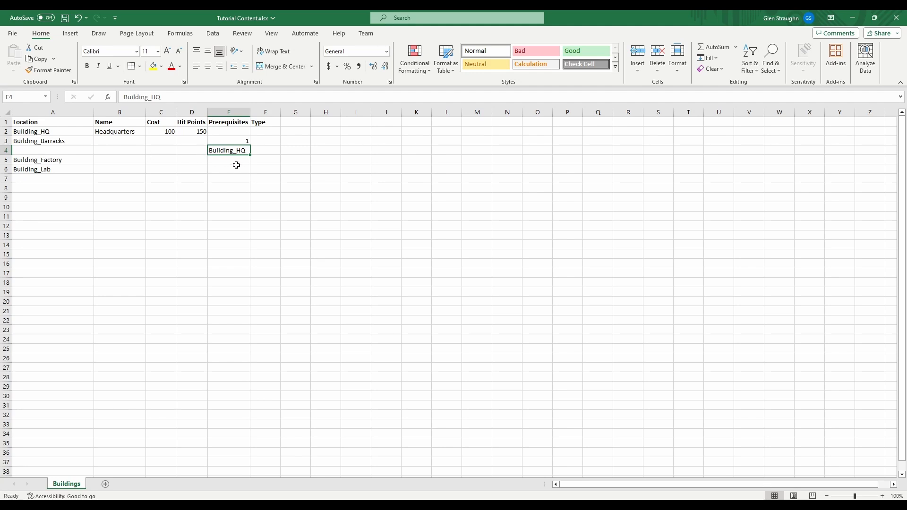
Try adding the folder prefix Buildings/ in front of Building_HQ in E4
{"action": "key", "text": "F2"}
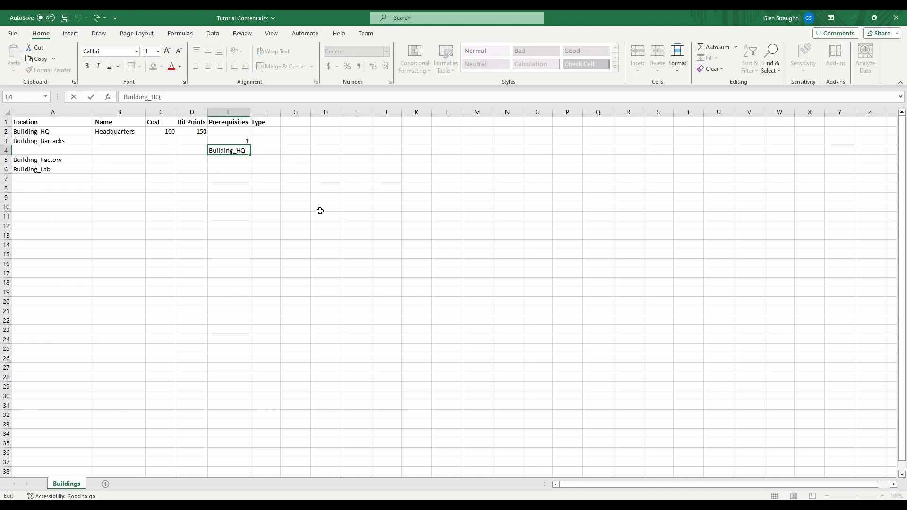
{"action": "type", "text": "Building/"}
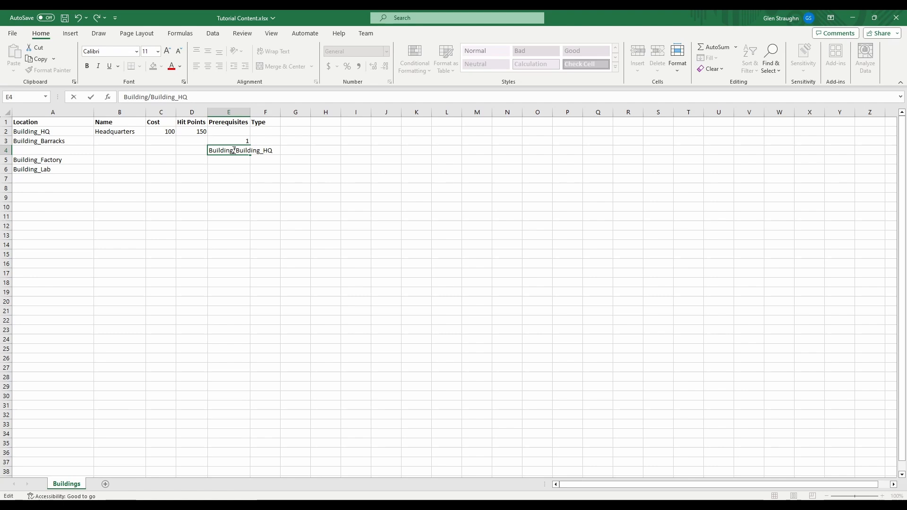
{"action": "type", "text": "s"}
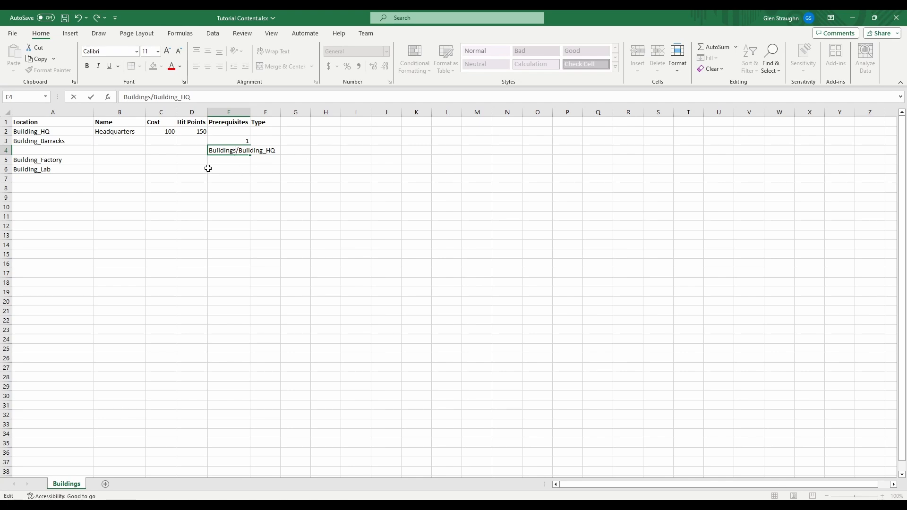
{"action": "key", "text": "Return"}
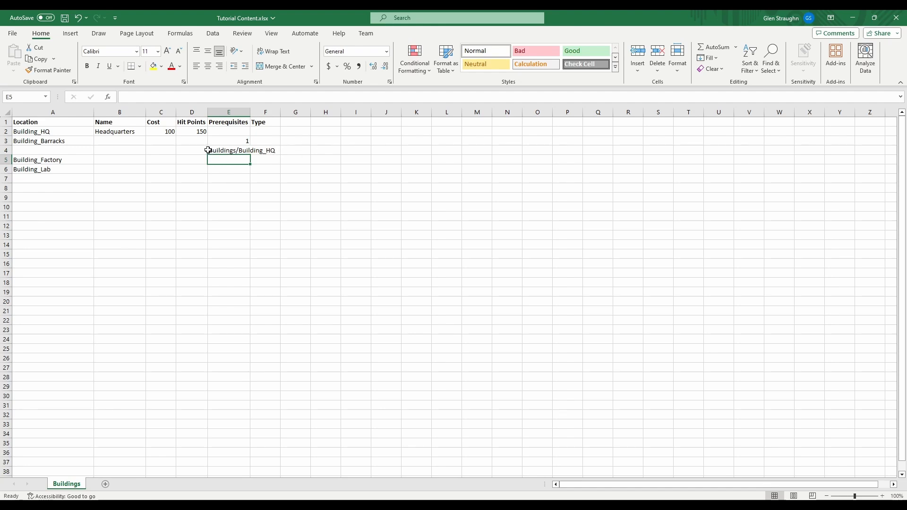
Remove the Buildings/ prefix from the prerequisite in E4
{"action": "double_click", "coordinate": [238, 150]}
{"action": "left_click_drag", "start_coordinate": [238, 150], "coordinate": [193, 150]}
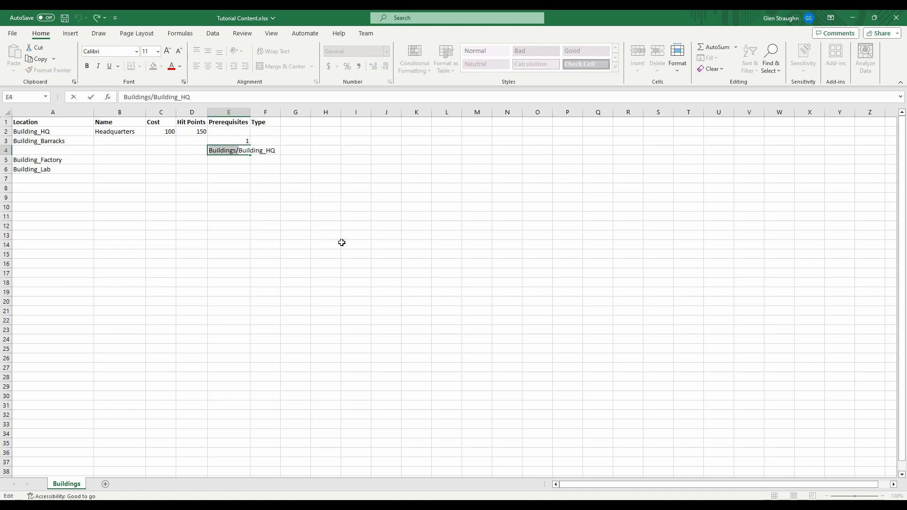
{"action": "key", "text": "BackSpace"}
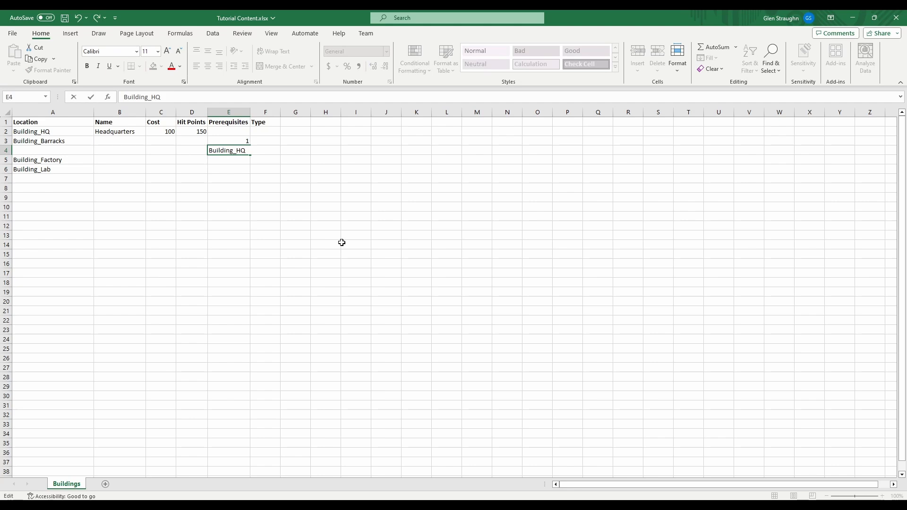
{"action": "key", "text": "Return"}
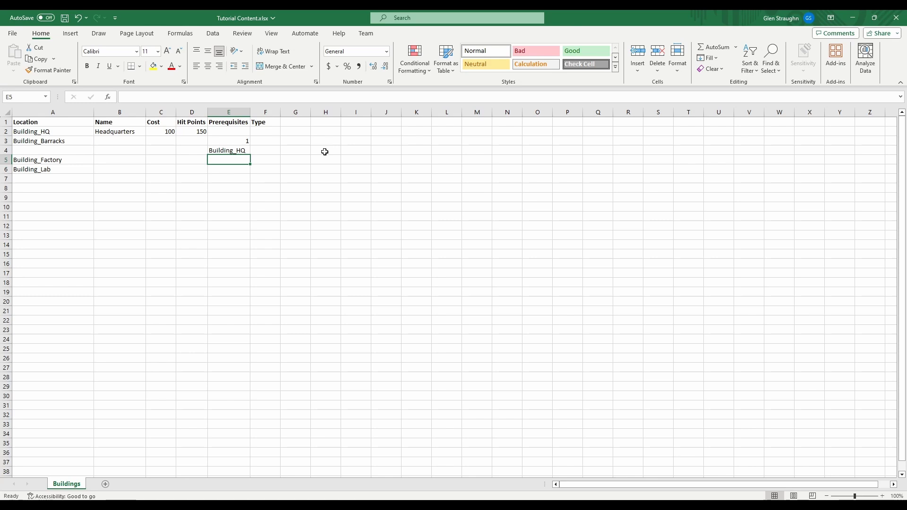
Enter the prerequisite counts 1 for Building_Factory in E5 and 2 for Building_Lab in E6
{"action": "type", "text": "1"}
{"action": "key", "text": "Return"}
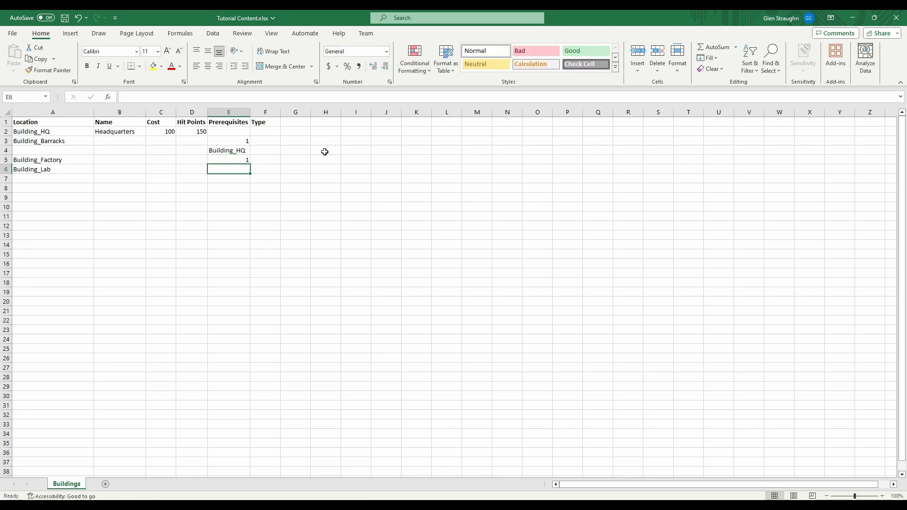
{"action": "type", "text": "2"}
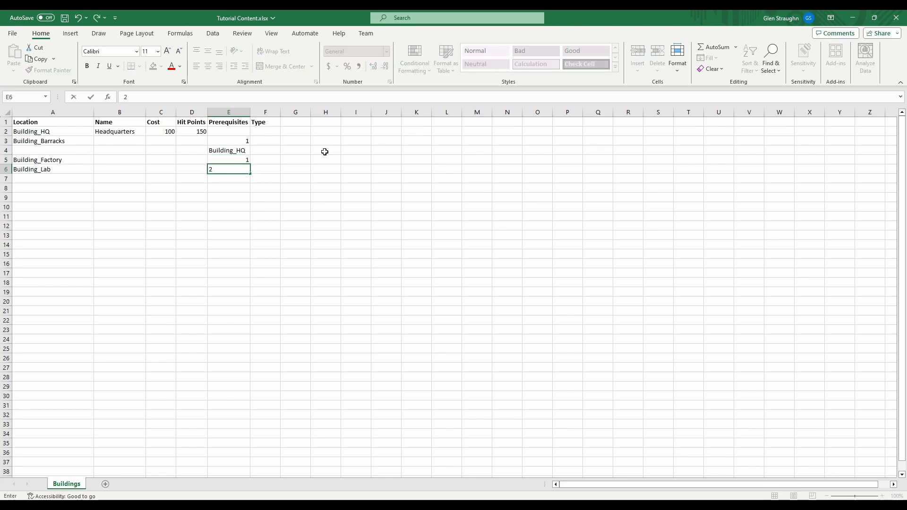
Insert a sheet row above Building_Lab to make room for Building_Factory's prerequisite
{"action": "left_click", "coordinate": [202, 173]}
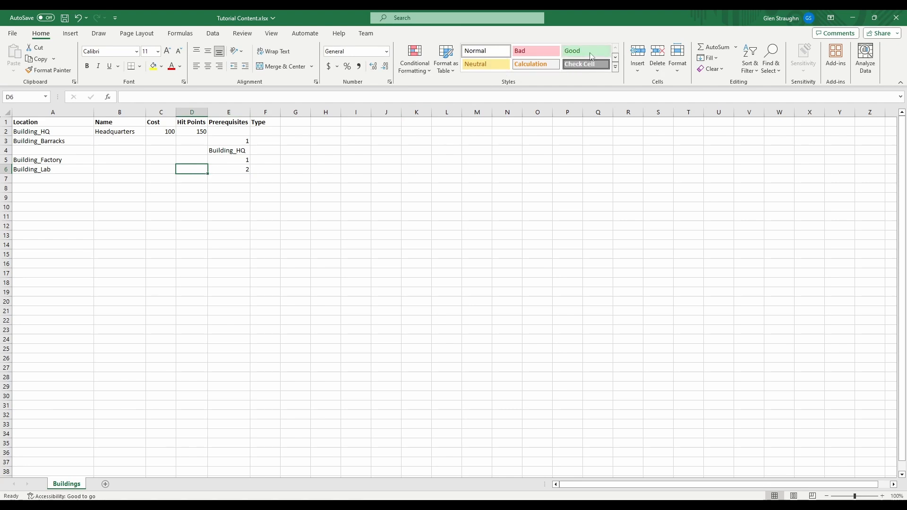
{"action": "left_click", "coordinate": [637, 66]}
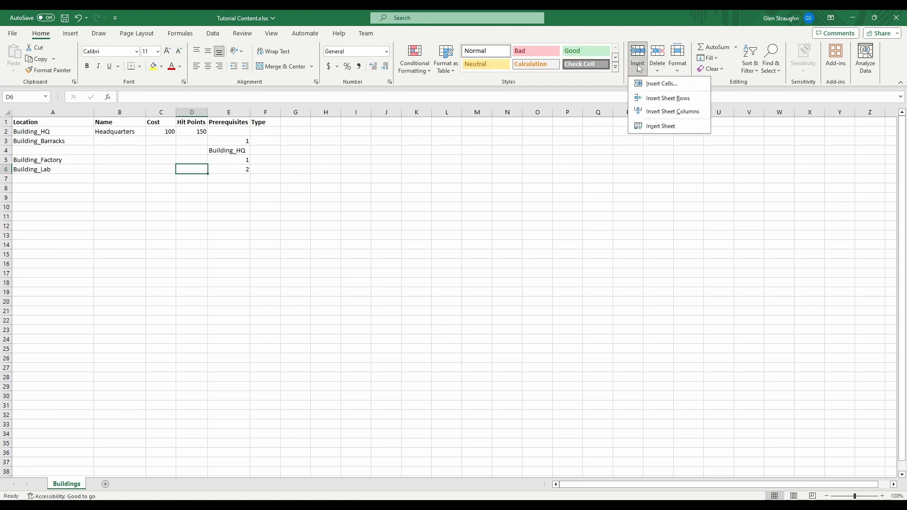
{"action": "left_click", "coordinate": [663, 97]}
{"action": "left_click", "coordinate": [263, 139]}
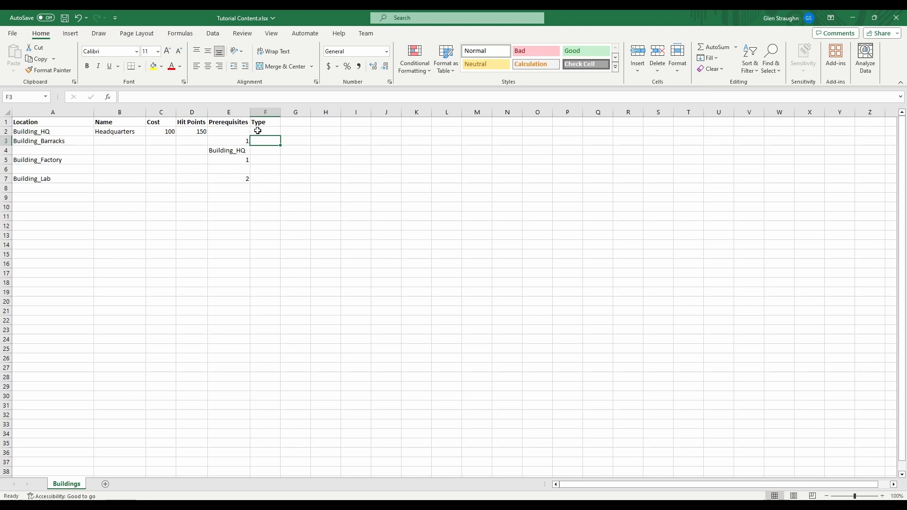
Enter Barracks as the name of Building_Barracks in B3
{"action": "left_click", "coordinate": [116, 141]}
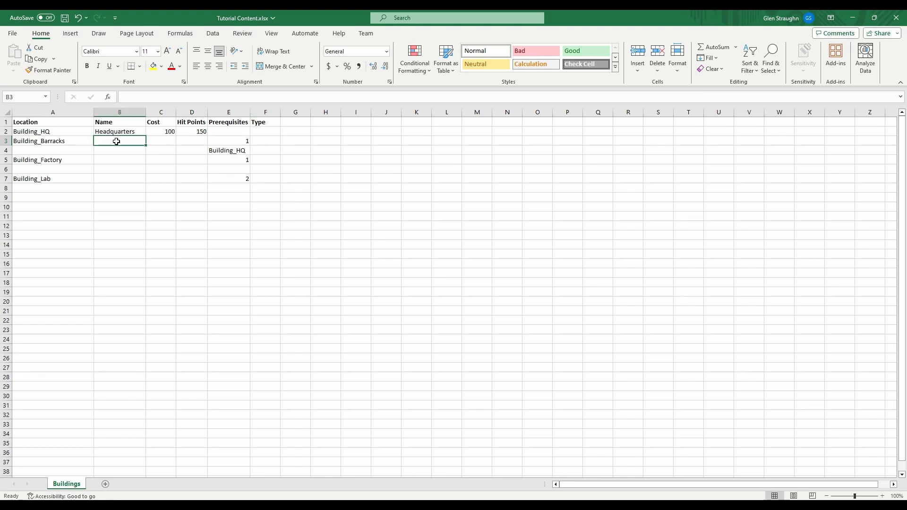
{"action": "type", "text": "Barracks"}
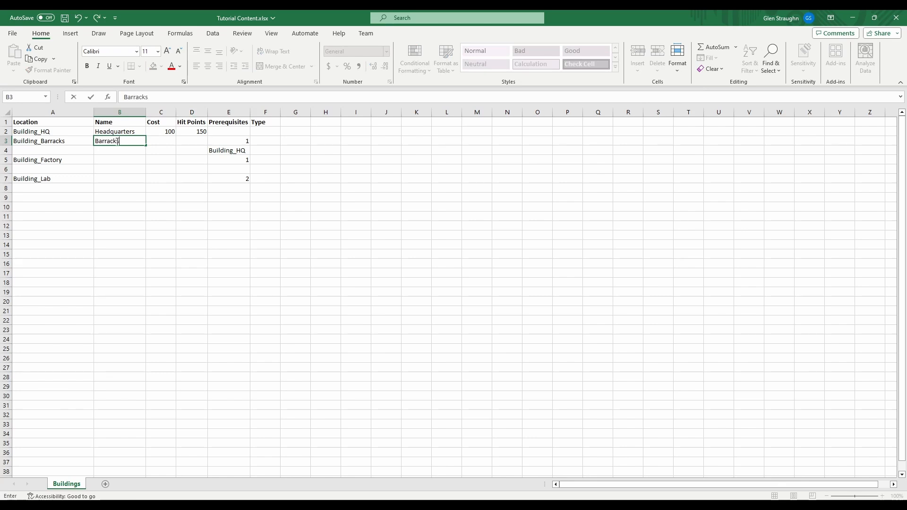
{"action": "key", "text": "Return"}
{"action": "key", "text": "Return"}
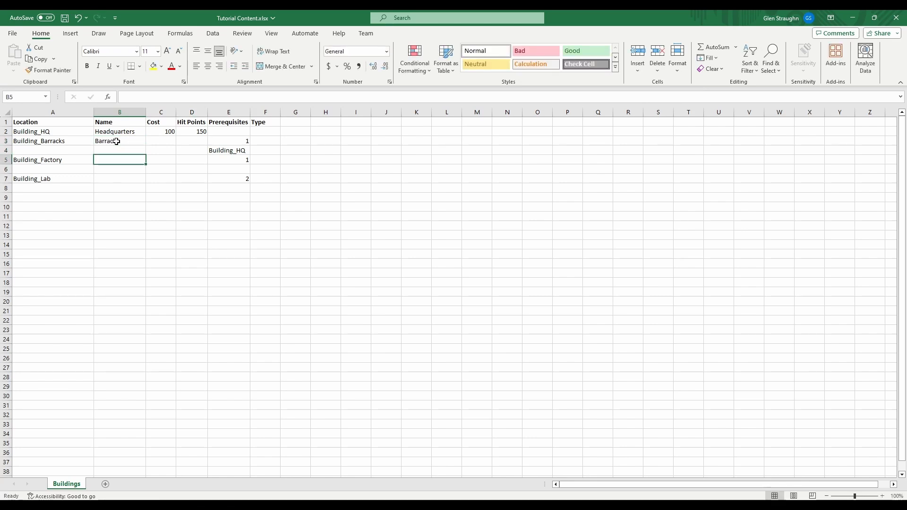
Enter Building_Factory in E9 as Building_Lab's second prerequisite and autofit the width of the Prerequisites column
{"action": "type", "text": "B"}
{"action": "type", "text": "uilding"}
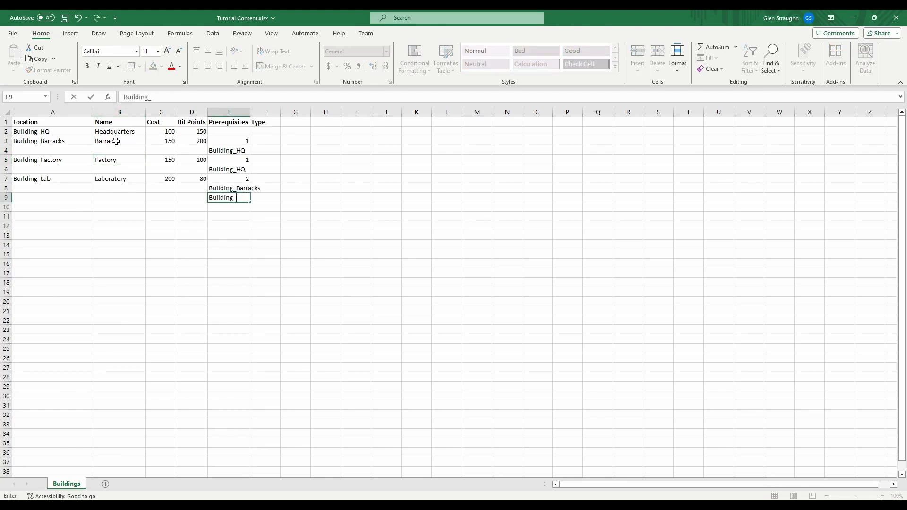
{"action": "type", "text": "_Factory"}
{"action": "key", "text": "Return"}
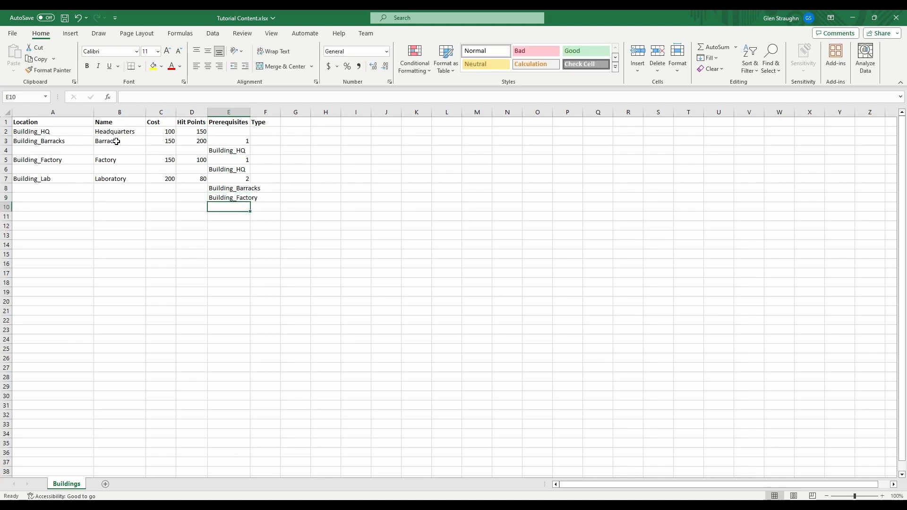
{"action": "double_click", "coordinate": [250, 115]}
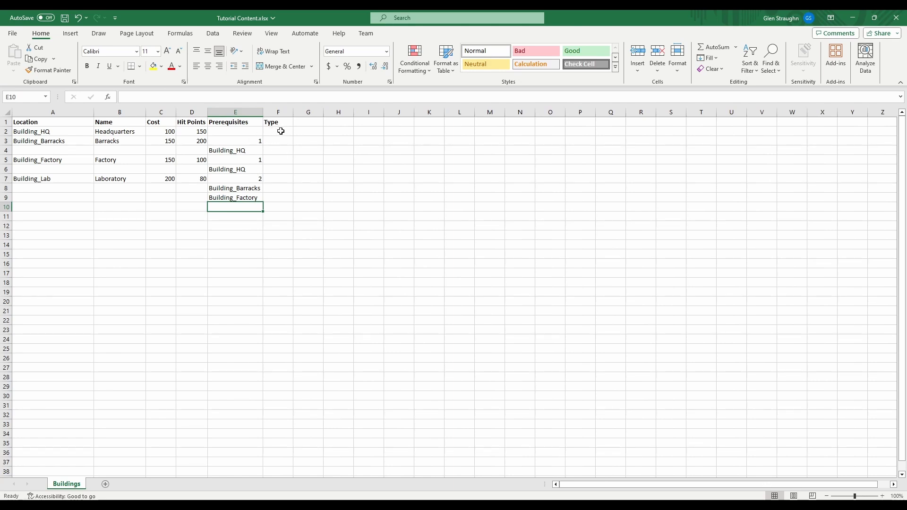
Set Building_HQ's prerequisite count to 0 in E2 and its type to Military in F2
{"action": "left_click", "coordinate": [254, 130]}
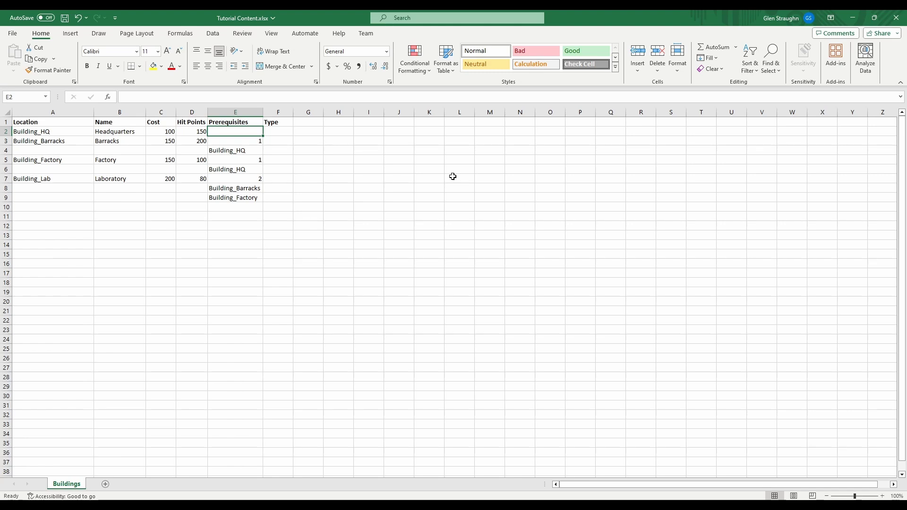
{"action": "type", "text": "0"}
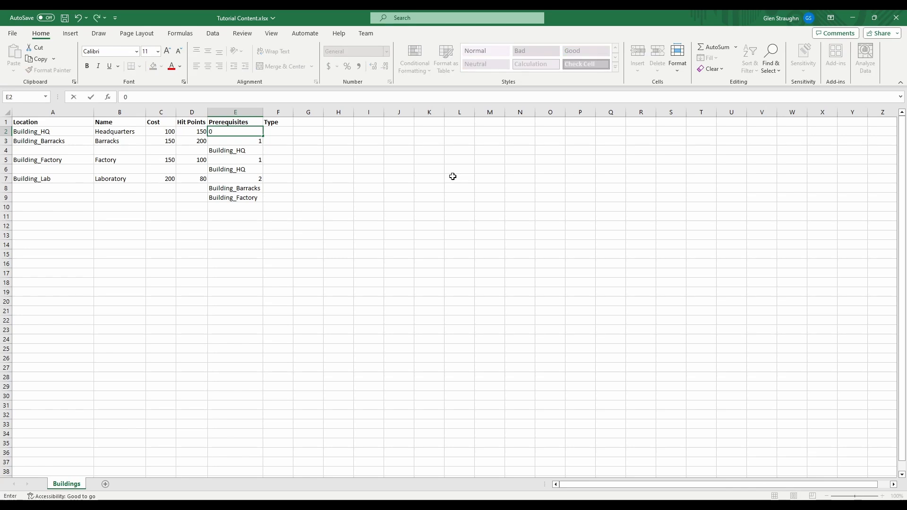
{"action": "key", "text": "Tab"}
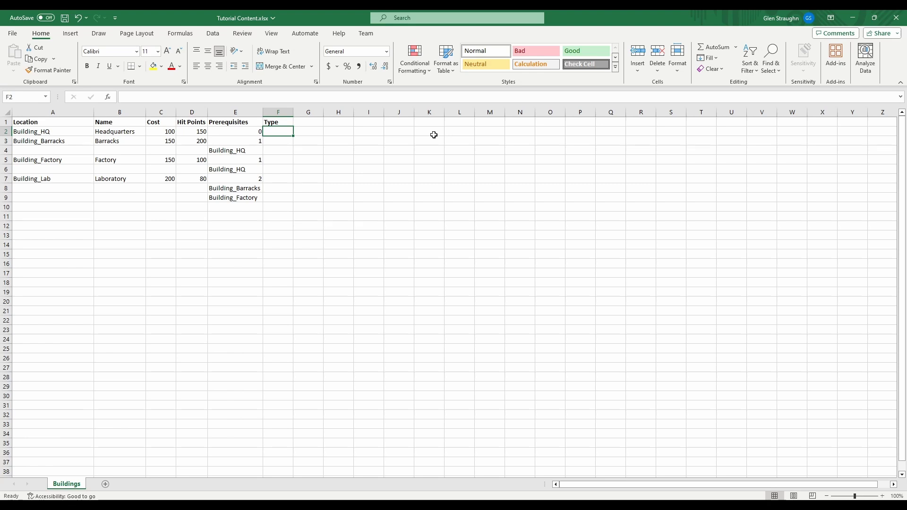
{"action": "type", "text": "Military"}
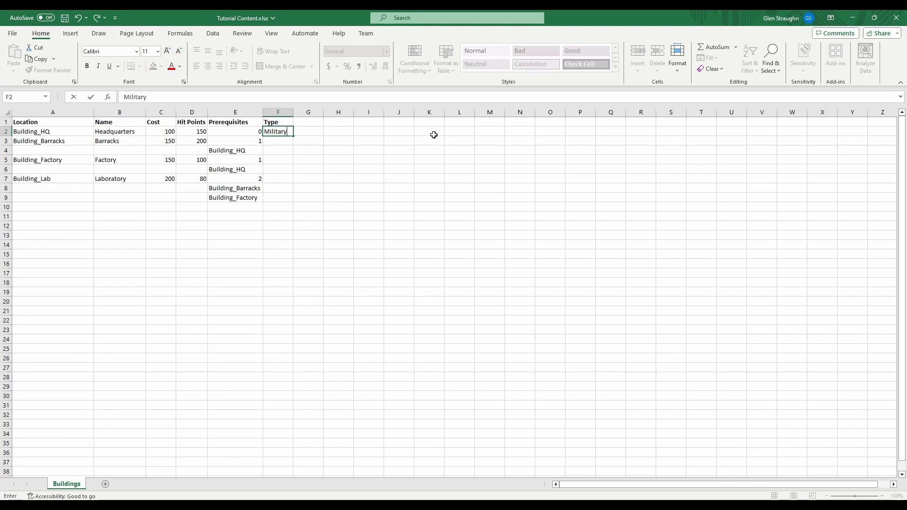
{"action": "key", "text": "Return"}
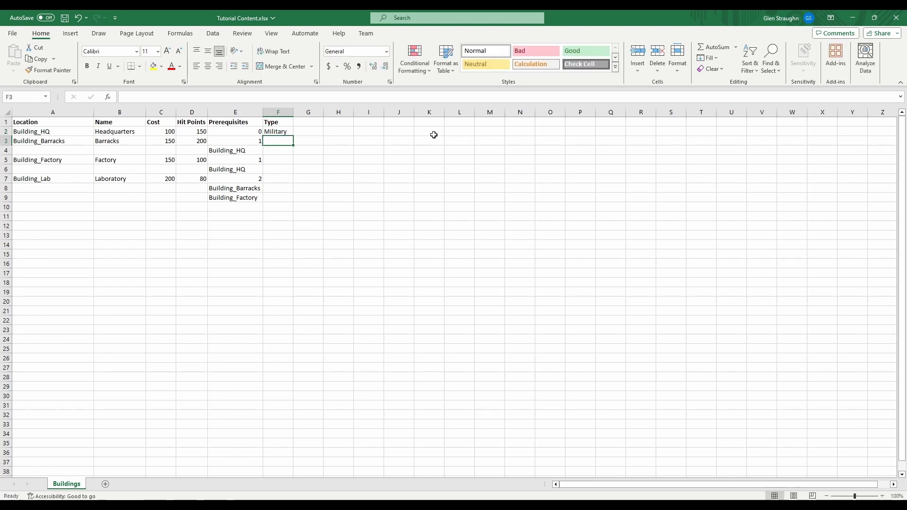
Set the type of Building_Barracks to military in F3
{"action": "type", "text": "m"}
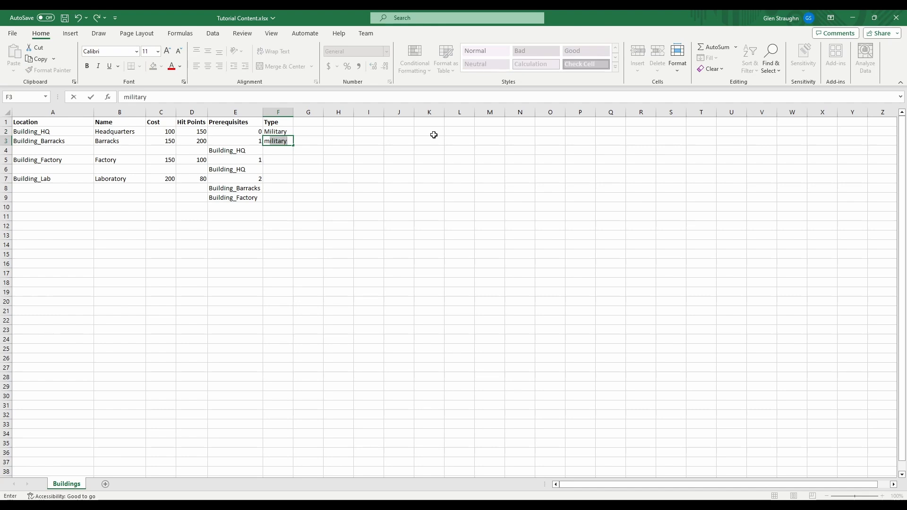
{"action": "type", "text": "ilitary"}
{"action": "key", "text": "Return"}
{"action": "key", "text": "Down"}
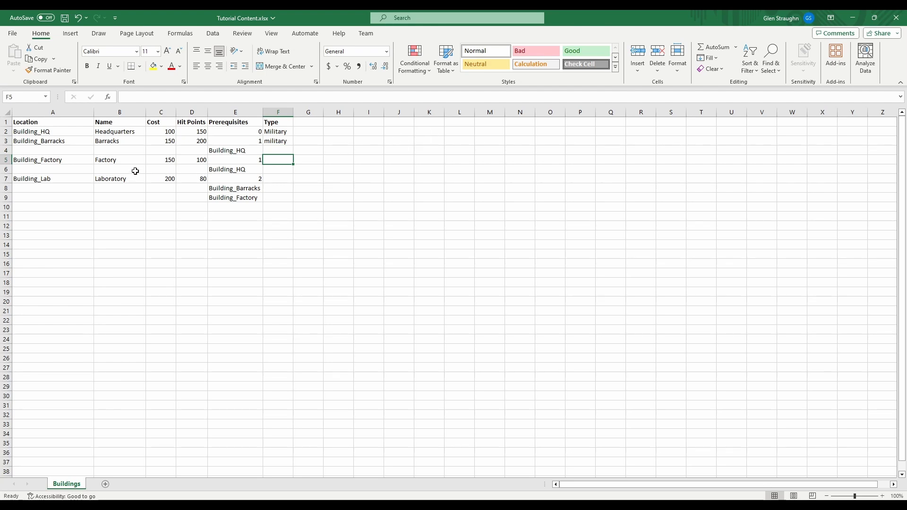
{"action": "left_click", "coordinate": [56, 151]}
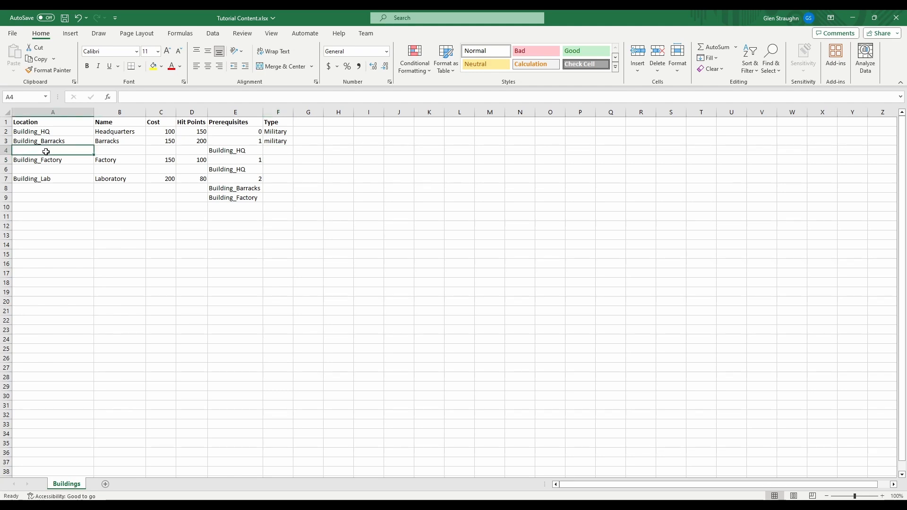
{"action": "left_click", "coordinate": [44, 169]}
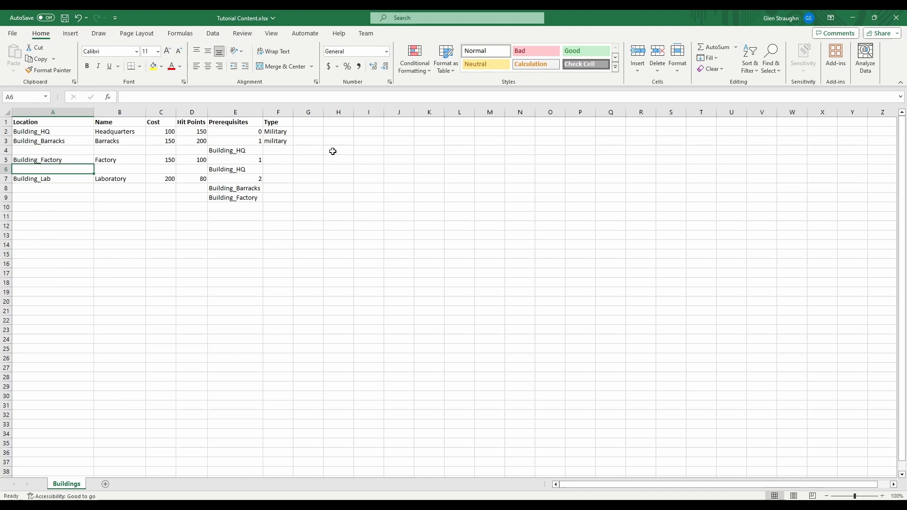
{"action": "left_click", "coordinate": [38, 152]}
{"action": "left_click", "coordinate": [40, 168]}
Set the type of Building_Factory to factory in F5 and of Building_Lab to Research in F7
{"action": "left_click", "coordinate": [278, 161]}
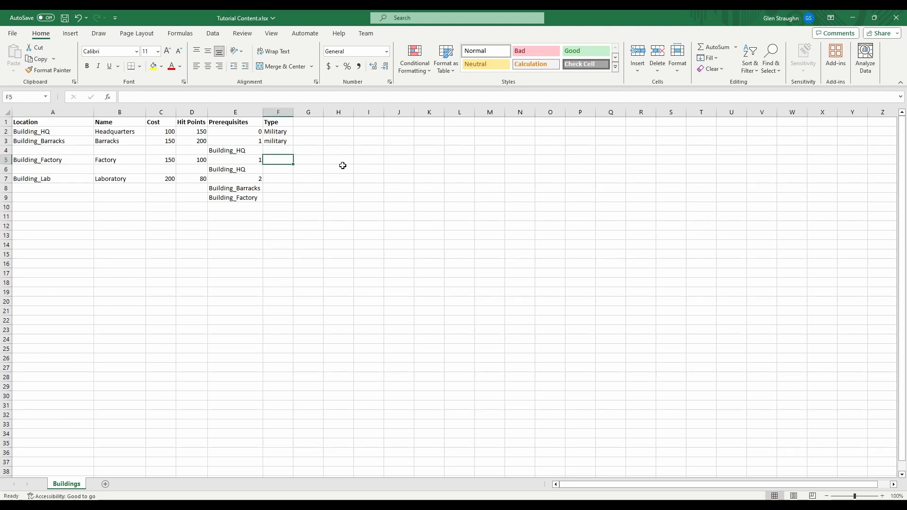
{"action": "type", "text": "factory"}
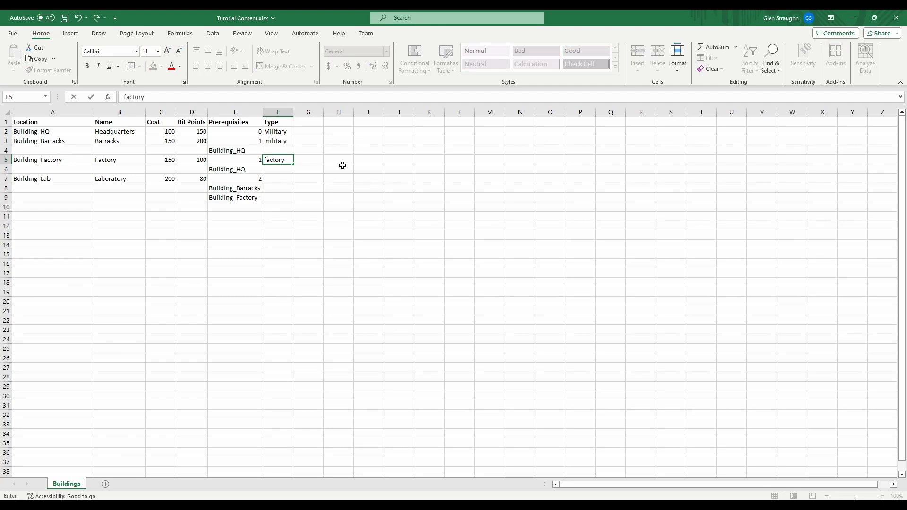
{"action": "key", "text": "Return"}
{"action": "key", "text": "Down"}
{"action": "key", "text": "Down"}
{"action": "key", "text": "Up"}
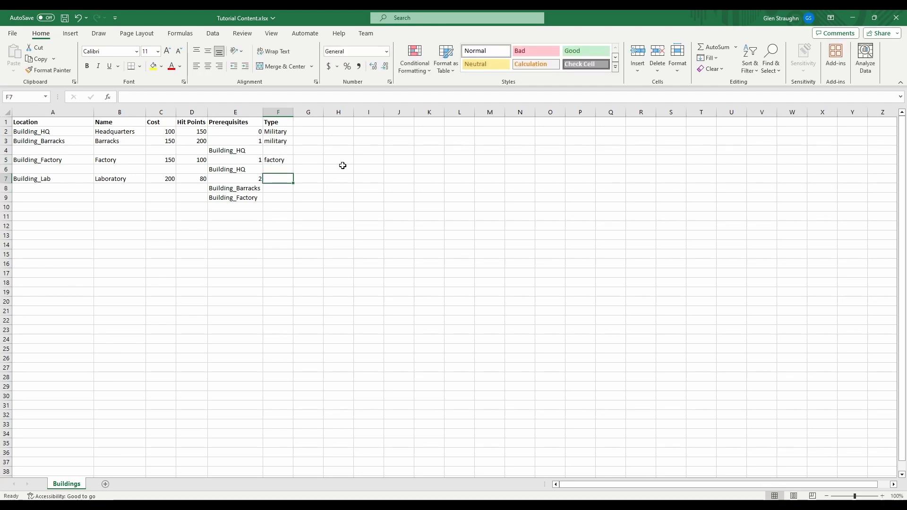
{"action": "type", "text": "Re"}
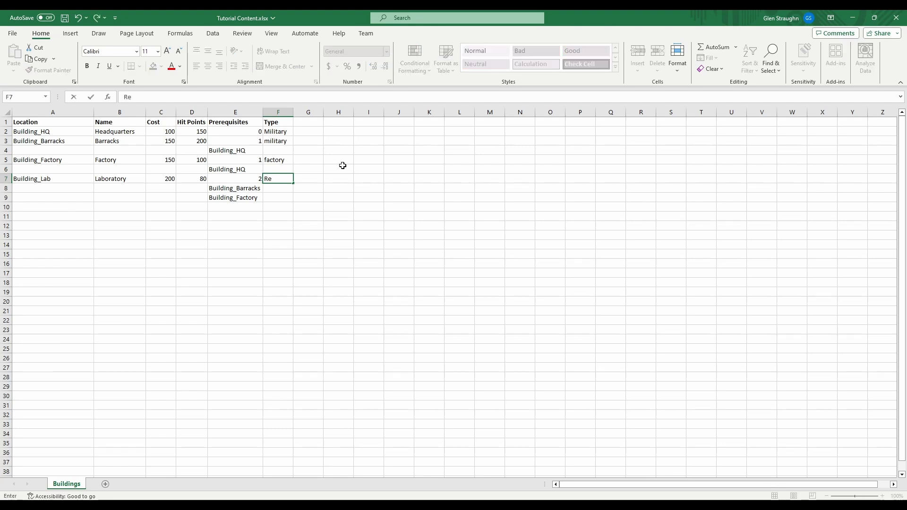
{"action": "type", "text": "search"}
{"action": "key", "text": "Return"}
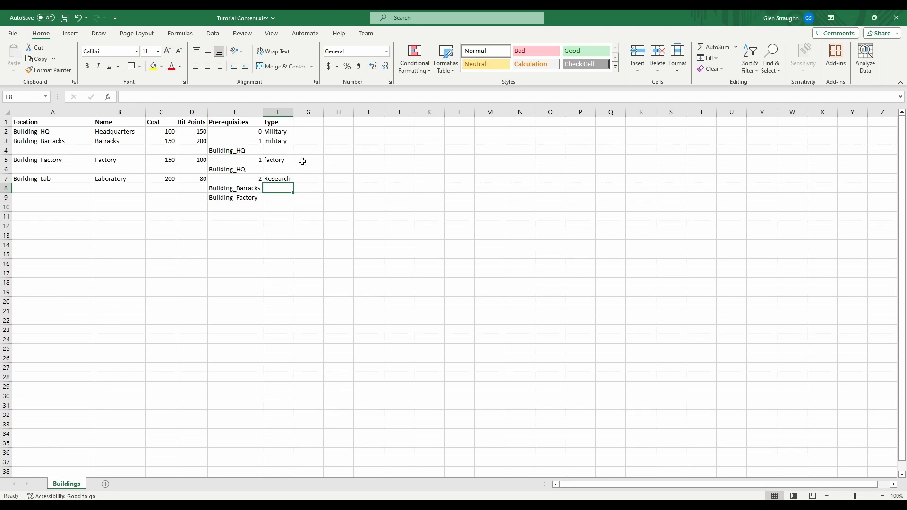
Change the type of Building_Barracks in F3 to the mixed-case spelling mILitAry
{"action": "double_click", "coordinate": [274, 141]}
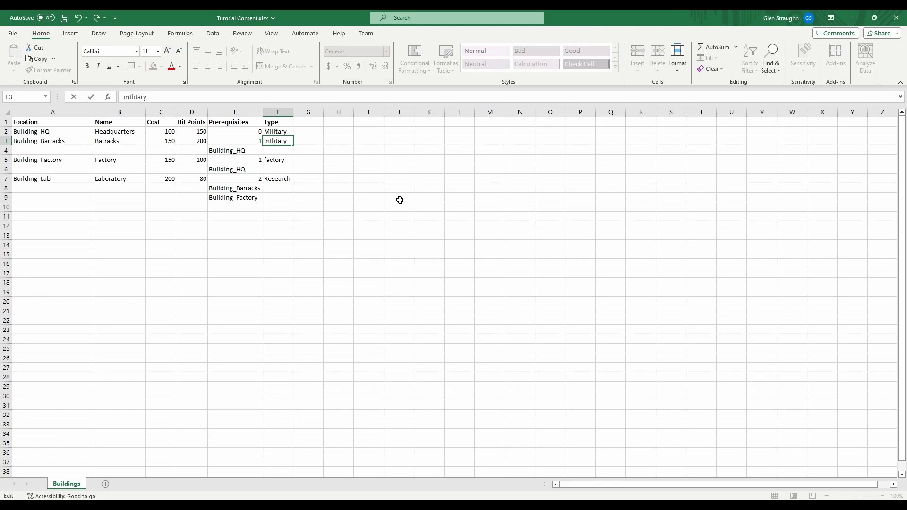
{"action": "key", "text": "Delete"}
{"action": "type", "text": "L"}
{"action": "key", "text": "Right"}
{"action": "key", "text": "Right"}
{"action": "key", "text": "Delete"}
{"action": "type", "text": "A"}
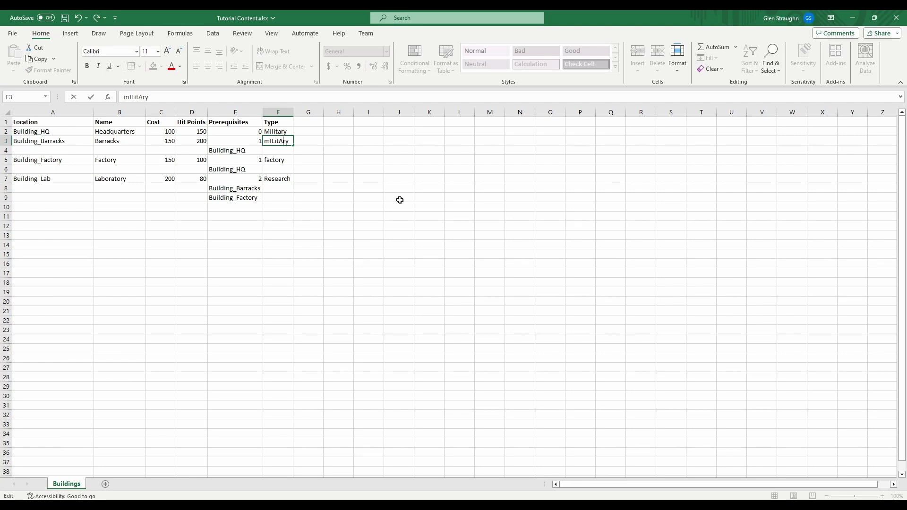
{"action": "key", "text": "Return"}
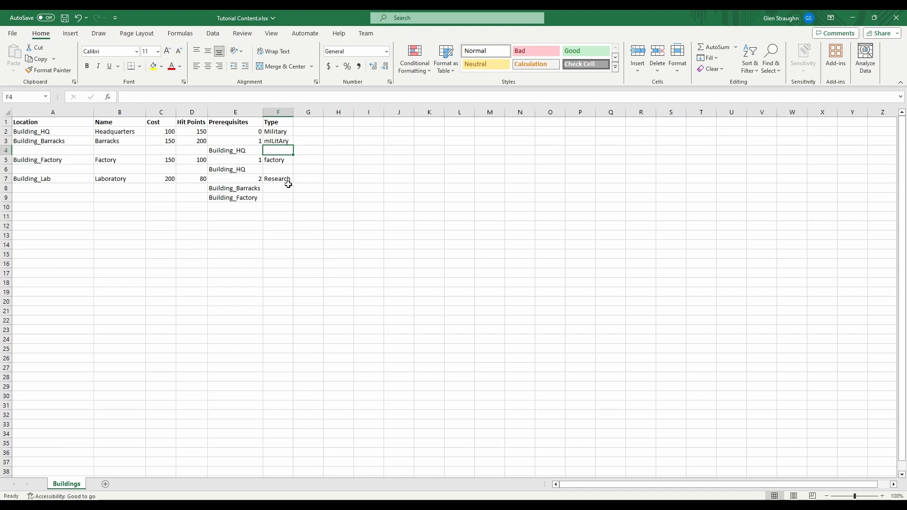
Replace the type of Building_Barracks in F3 with Military
{"action": "double_click", "coordinate": [284, 142]}
{"action": "left_click_drag", "start_coordinate": [289, 142], "coordinate": [231, 149]}
{"action": "type", "text": "Milita"}
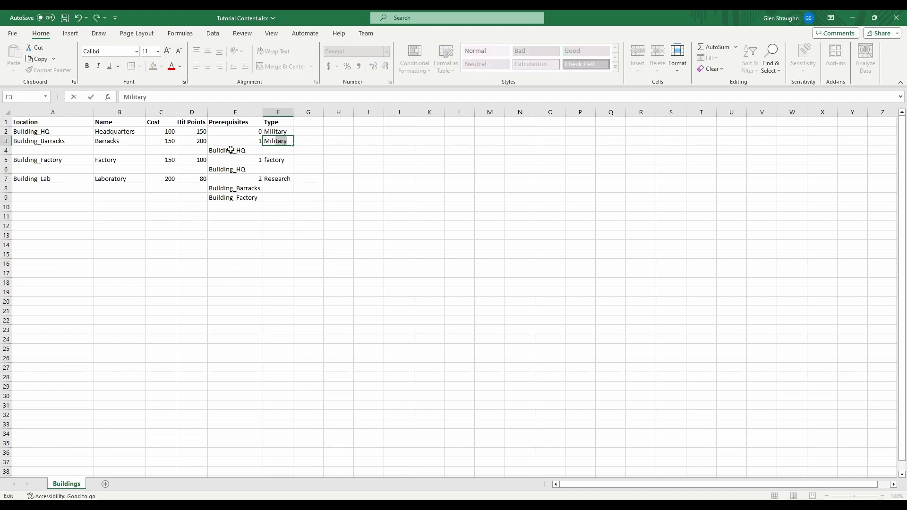
{"action": "key", "text": "Return"}
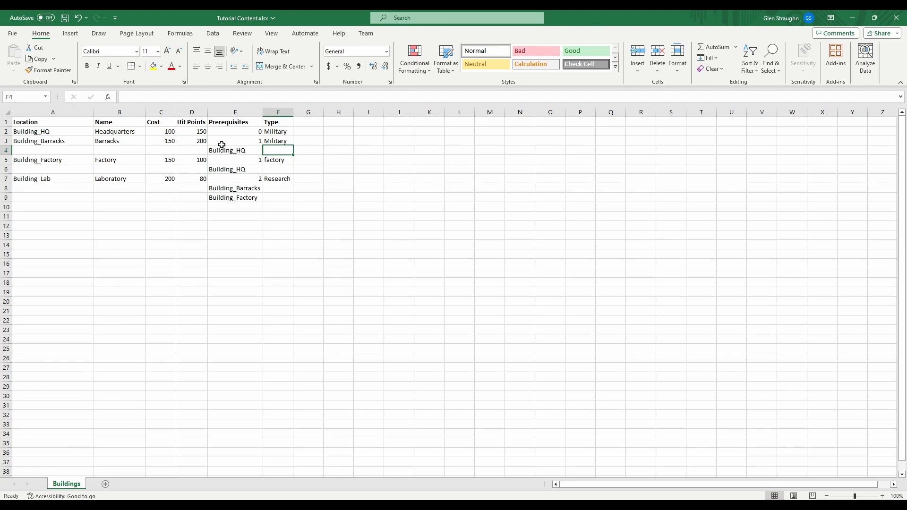
Extend Building_Lab's type in F7 to Research Facility, and cut it back to Research
{"action": "double_click", "coordinate": [292, 179]}
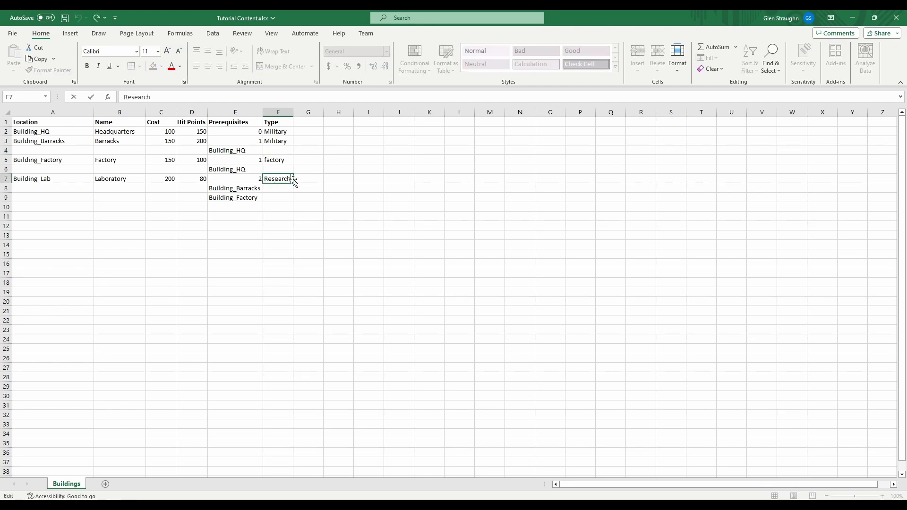
{"action": "type", "text": "F"}
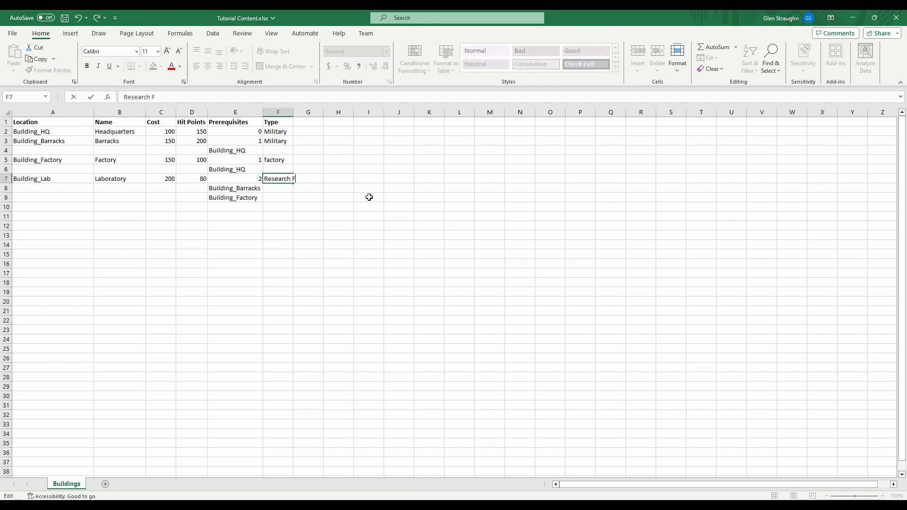
{"action": "type", "text": "acility"}
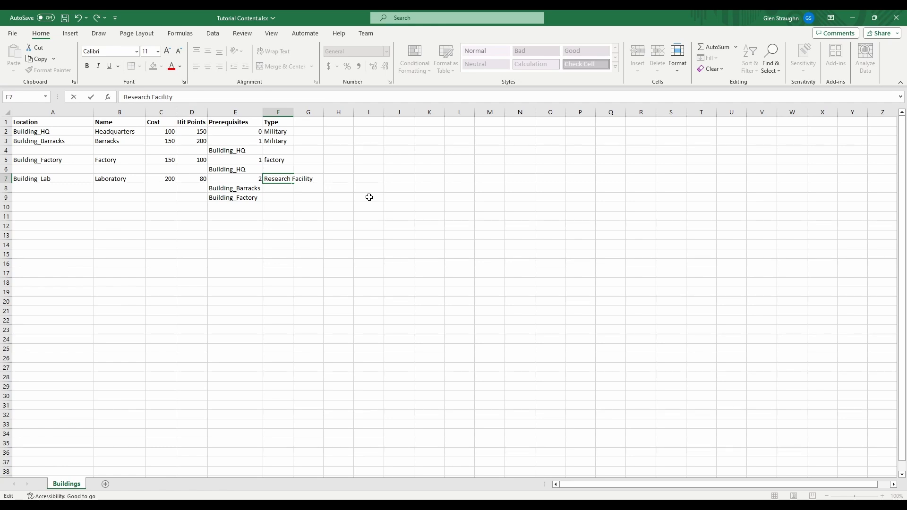
{"action": "key", "text": "shift+End"}
{"action": "key", "text": "Delete"}
{"action": "key", "text": "Return"}
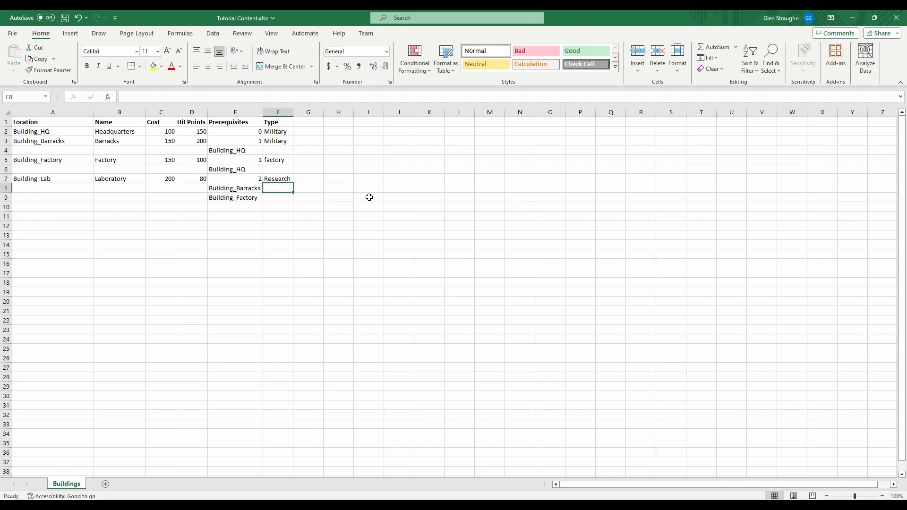
{"action": "key", "text": "Right"}
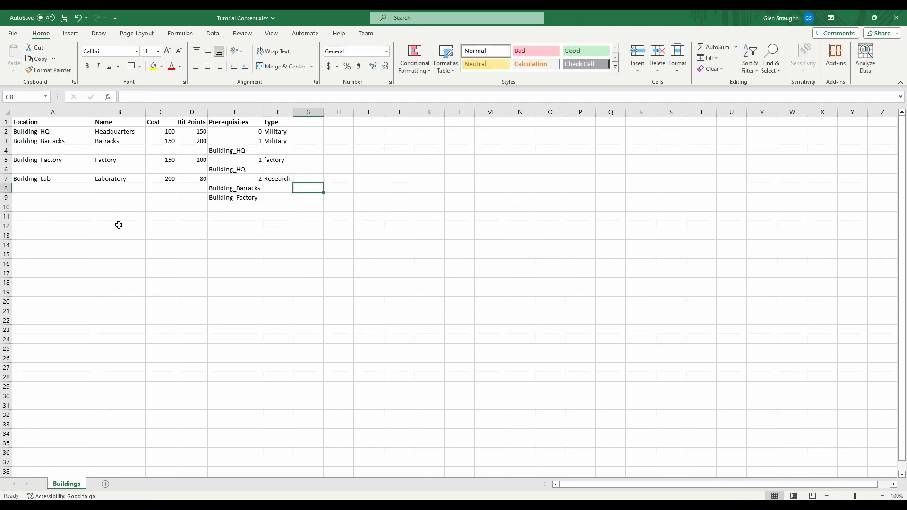
Enter the comment marker # in A10 below the building rows and in G1 as a column header
{"action": "left_click", "coordinate": [61, 205]}
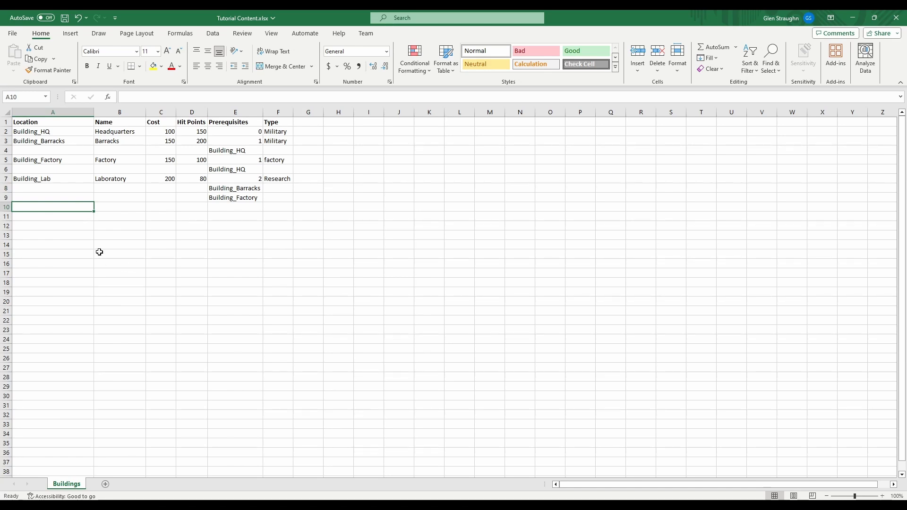
{"action": "type", "text": "#"}
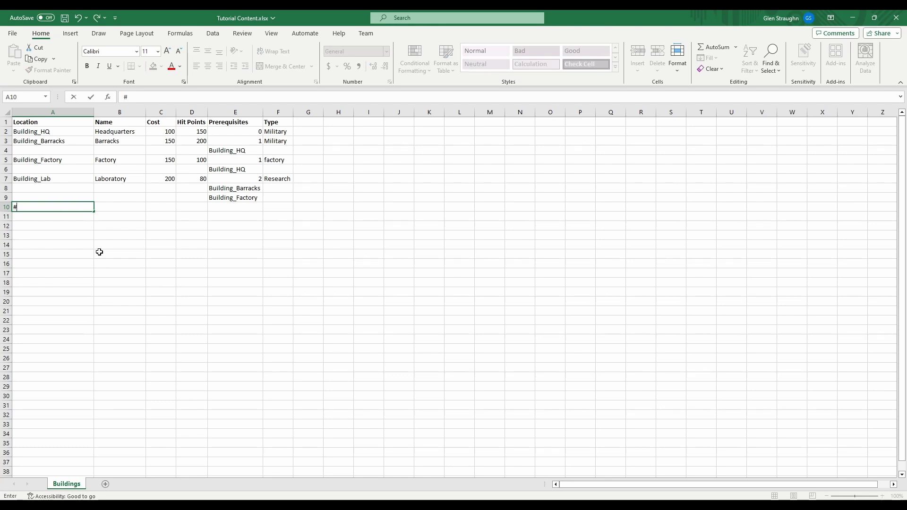
{"action": "key", "text": "Return"}
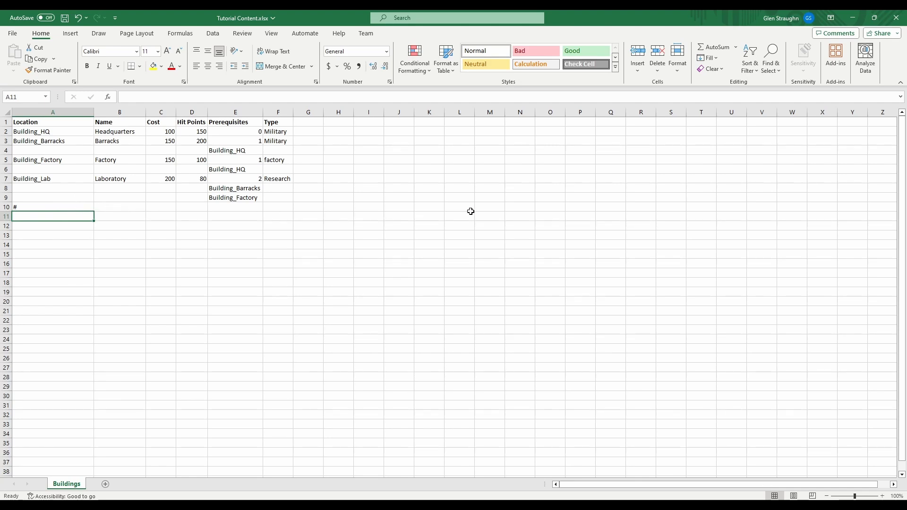
{"action": "left_click", "coordinate": [305, 122]}
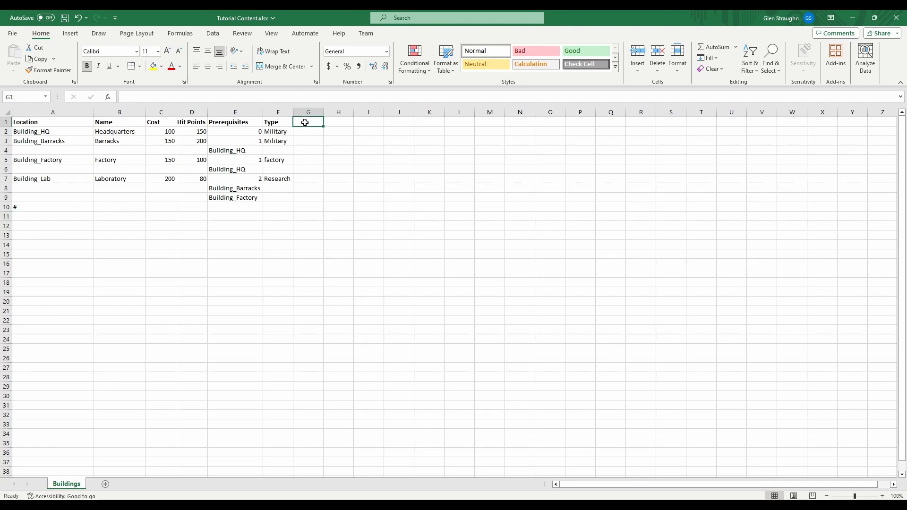
{"action": "type", "text": "#"}
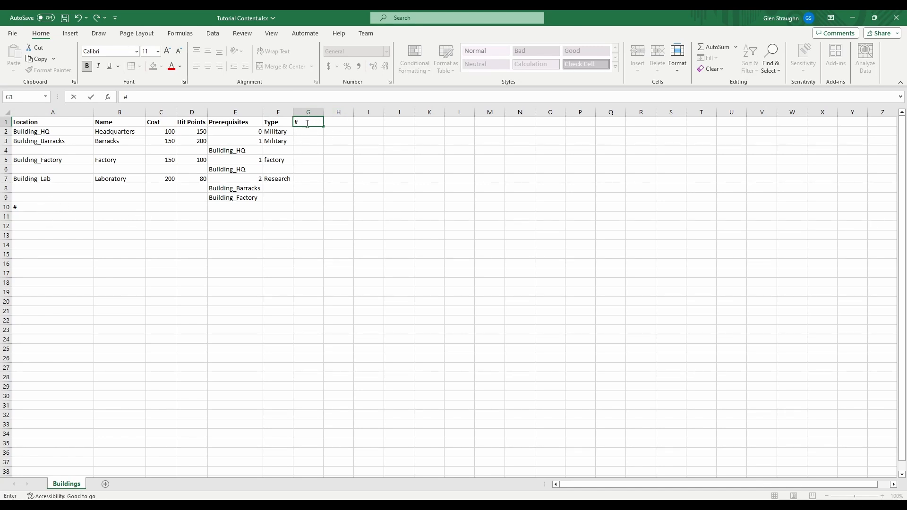
Extend the marker in A10 so the cell reads #Comment
{"action": "left_click", "coordinate": [49, 209]}
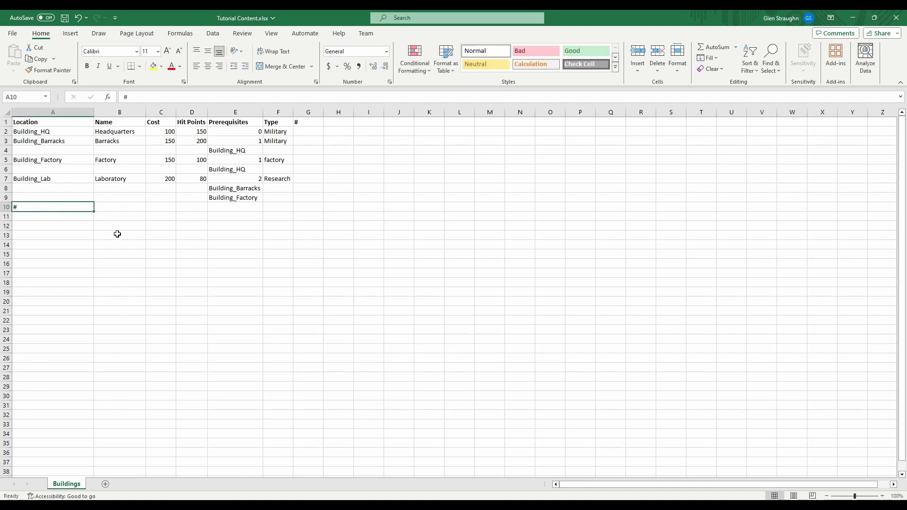
{"action": "double_click", "coordinate": [51, 207]}
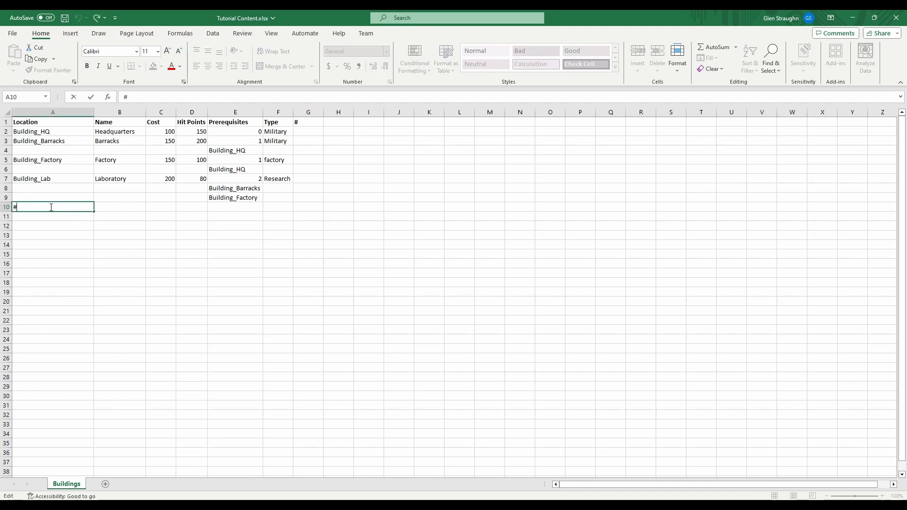
{"action": "type", "text": "Com"}
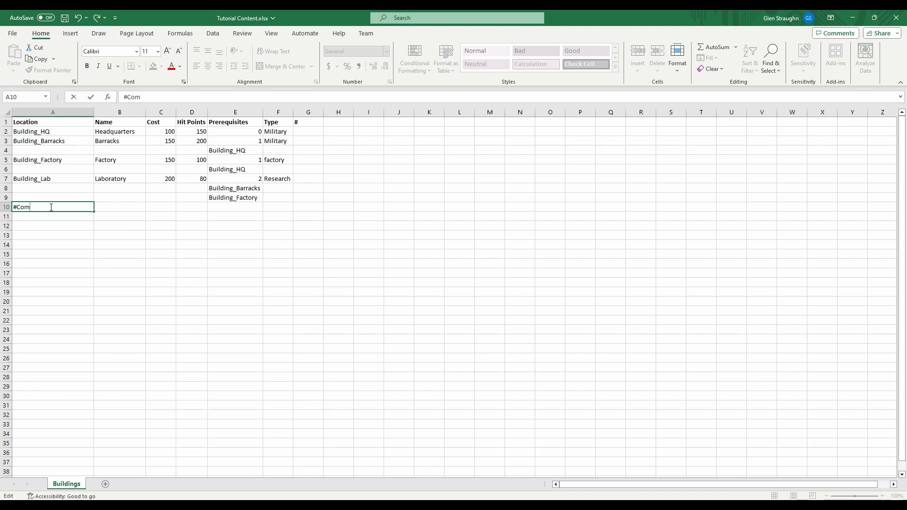
{"action": "type", "text": "ment"}
{"action": "key", "text": "Return"}
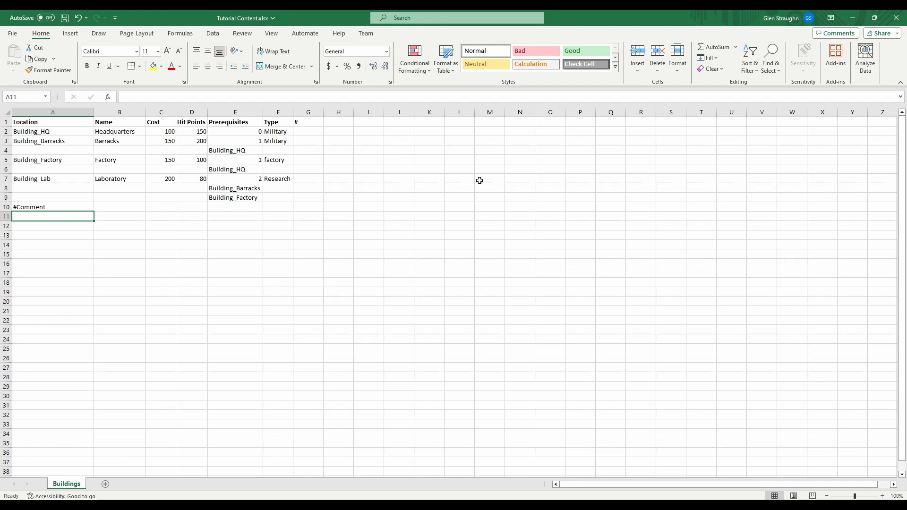
Widen column G and enter the text "This is a note." in G2 under the # header
{"action": "left_click", "coordinate": [301, 131]}
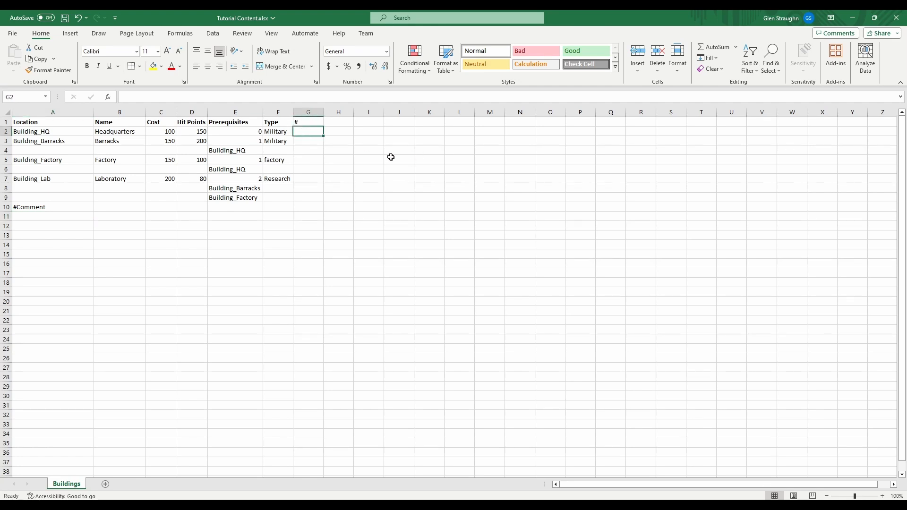
{"action": "left_click_drag", "start_coordinate": [323, 112], "coordinate": [354, 112]}
{"action": "double_click", "coordinate": [313, 133]}
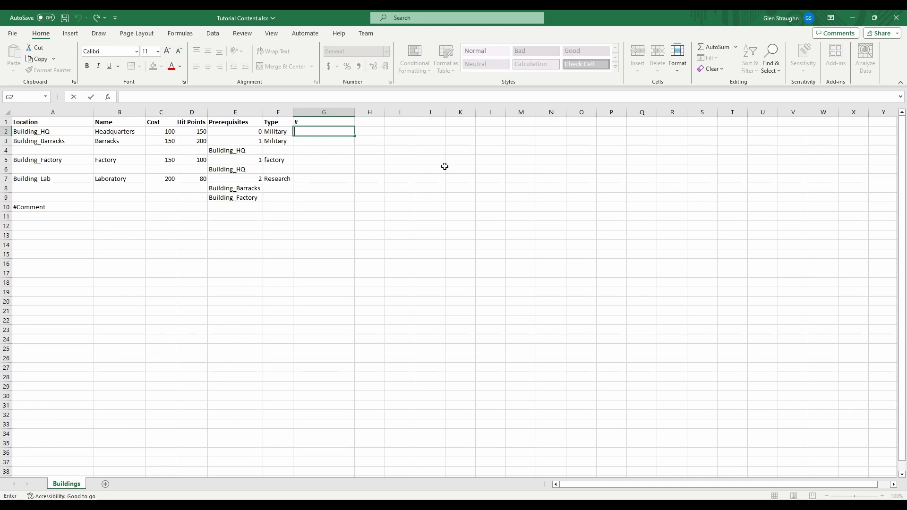
{"action": "type", "text": "This is a note."}
{"action": "left_click", "coordinate": [313, 138]}
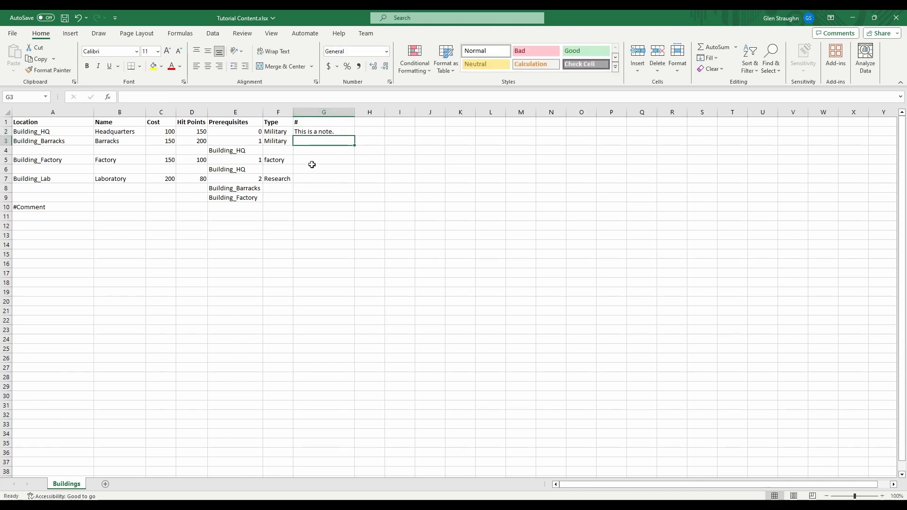